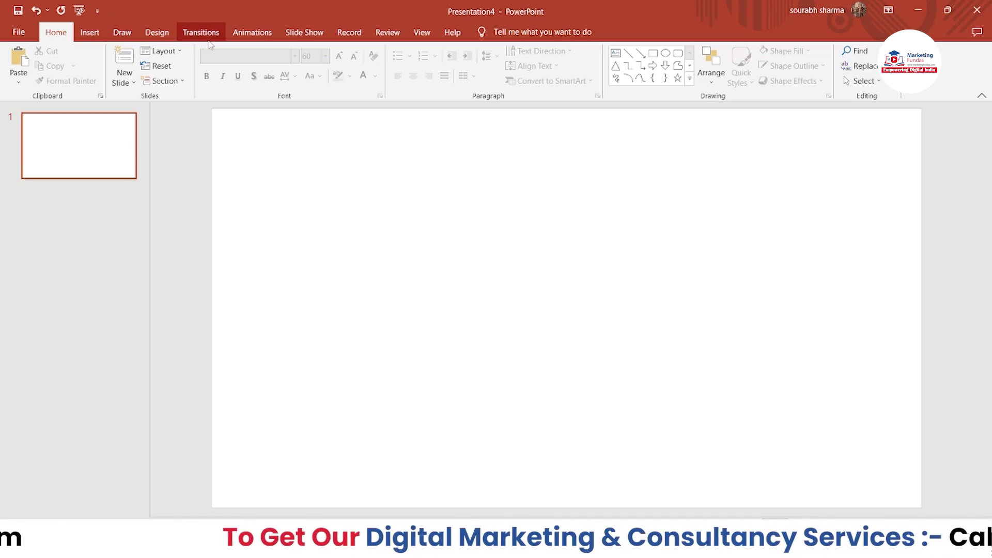
Show the Insert ribbon commands for the new blank presentation's empty slide.
click(88, 33)
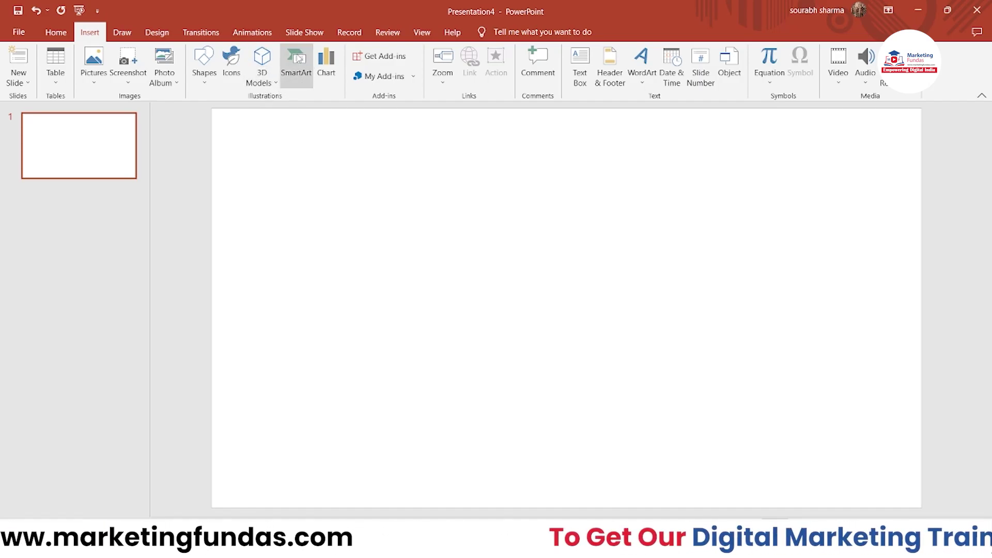
Open the SmartArt chooser and browse the List, Process, Cycle, Relationship and Hierarchy layouts.
click(299, 59)
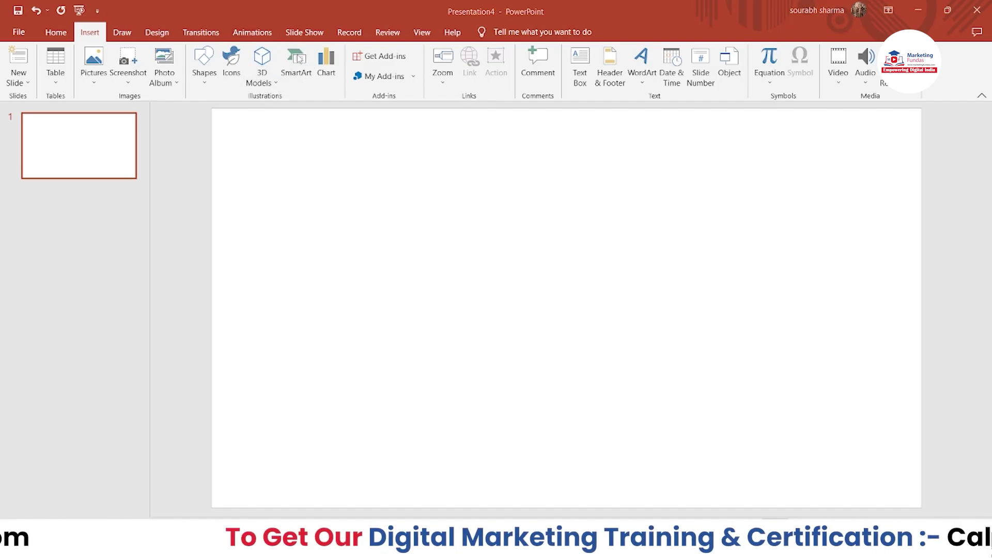
drag(554, 185, 560, 277)
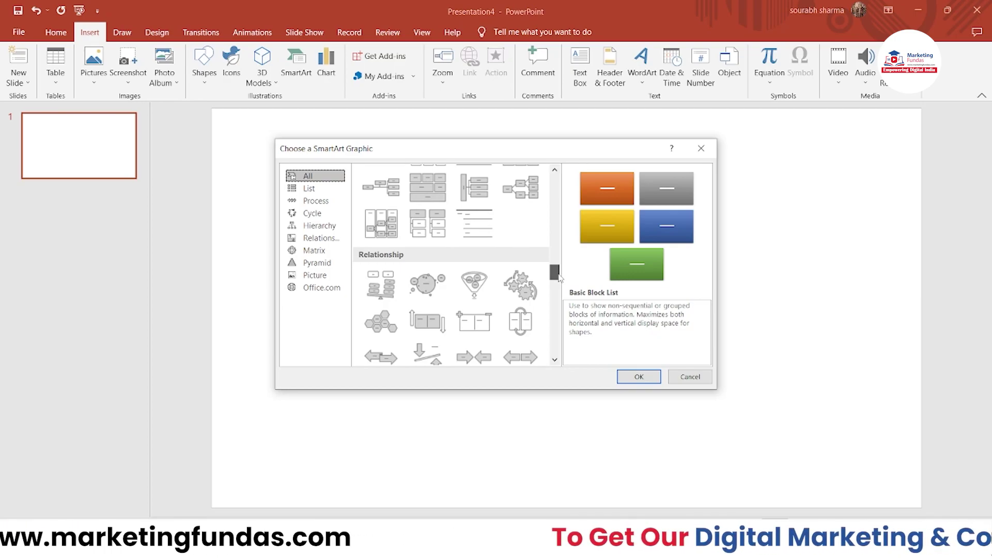
drag(560, 277, 560, 296)
click(333, 185)
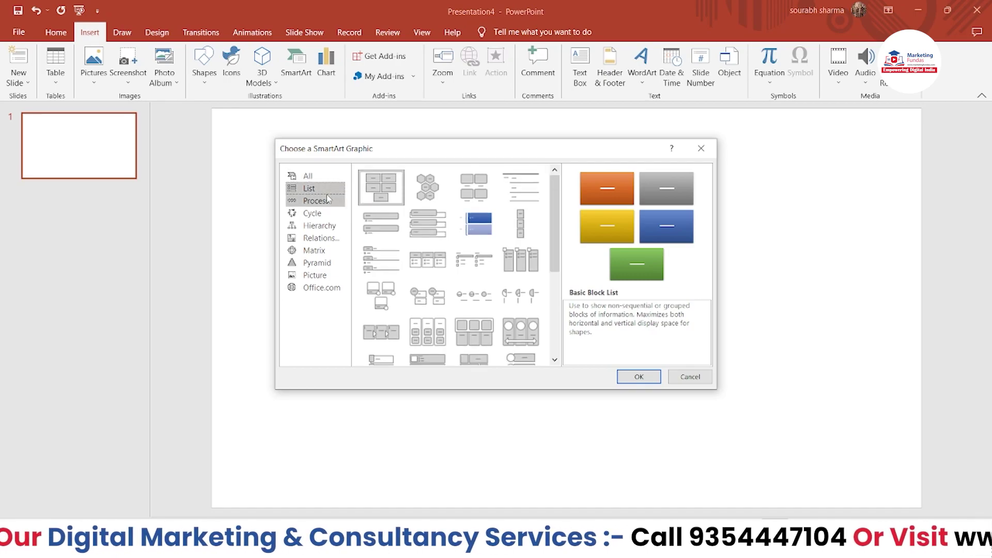
click(327, 200)
click(325, 213)
click(323, 237)
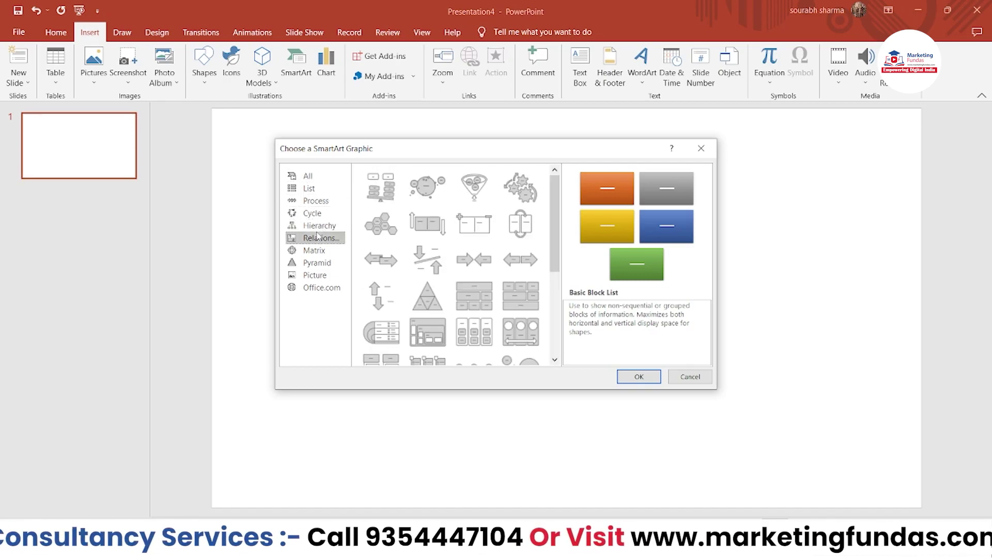
click(319, 226)
click(316, 202)
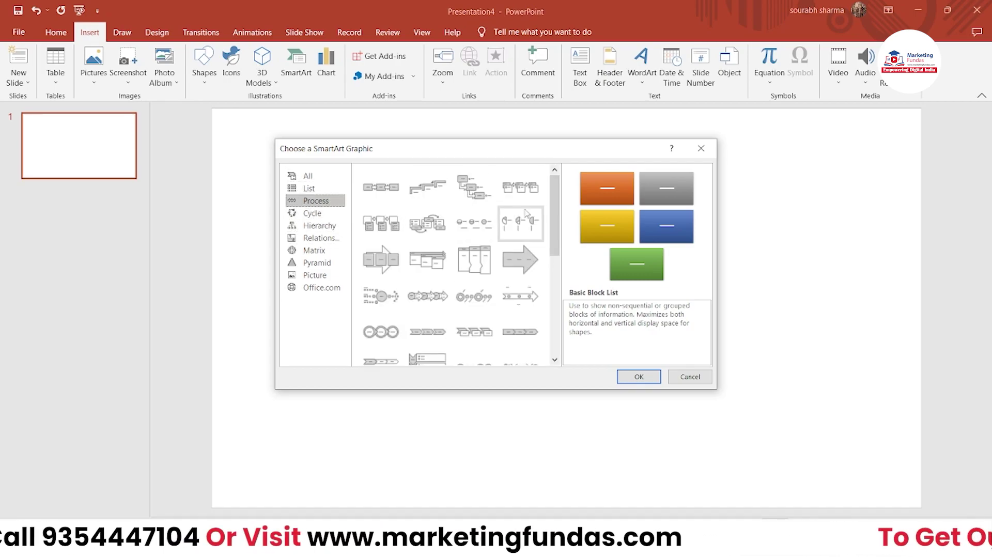
drag(554, 221, 551, 232)
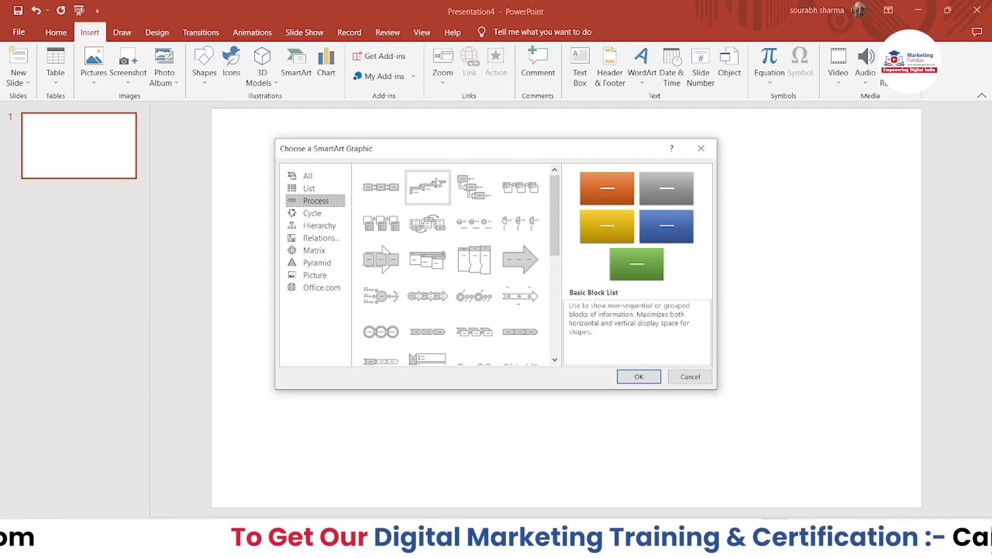
scroll(421, 207, down, 3)
scroll(417, 217, down, 1)
Browse the Matrix, Pyramid, Picture and Office.com categories, then select Process > Step Down Process.
click(312, 213)
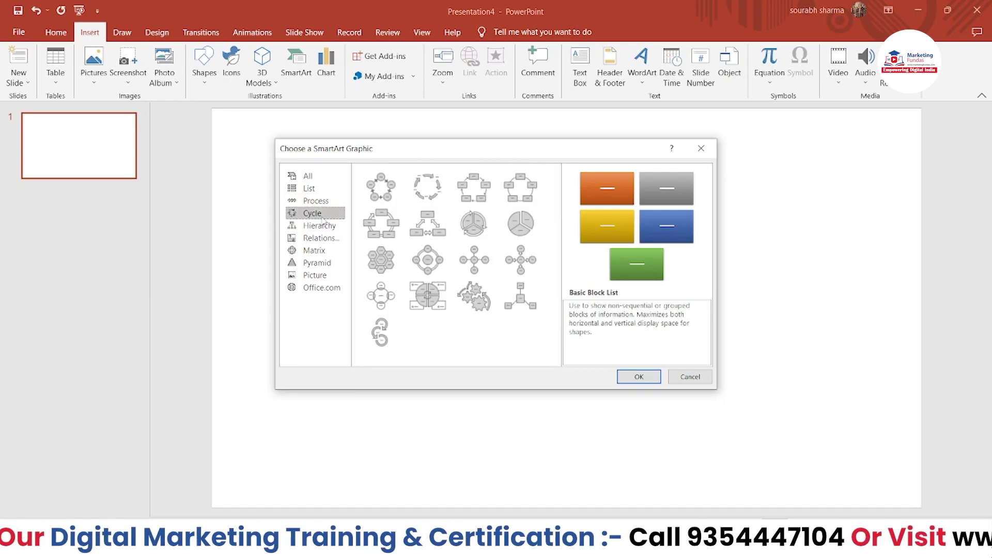
click(319, 226)
click(318, 238)
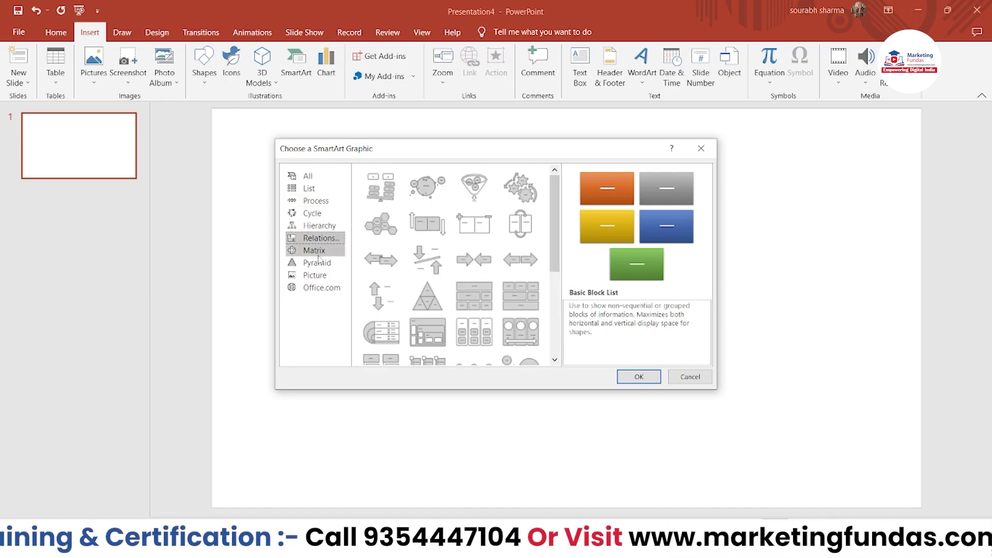
click(315, 250)
click(322, 263)
click(326, 275)
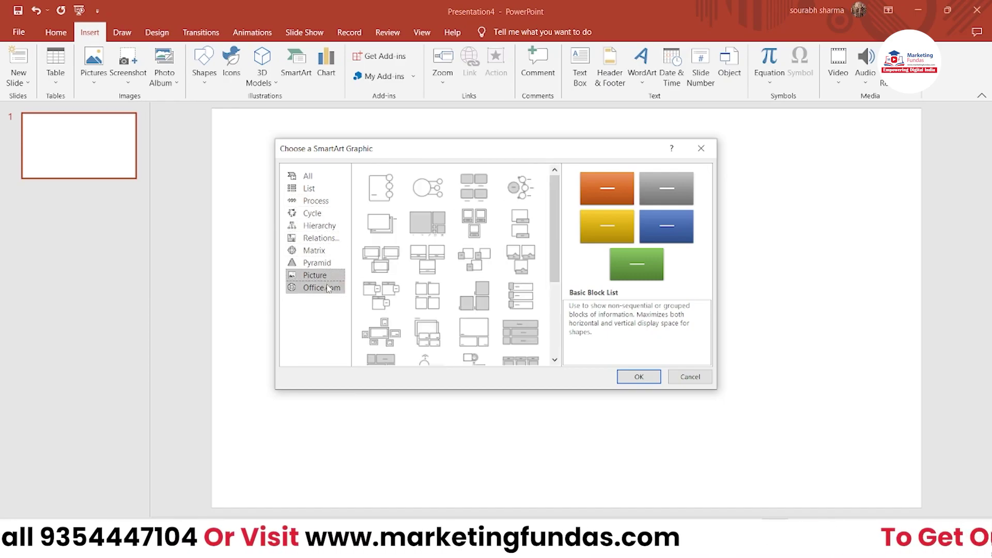
click(327, 288)
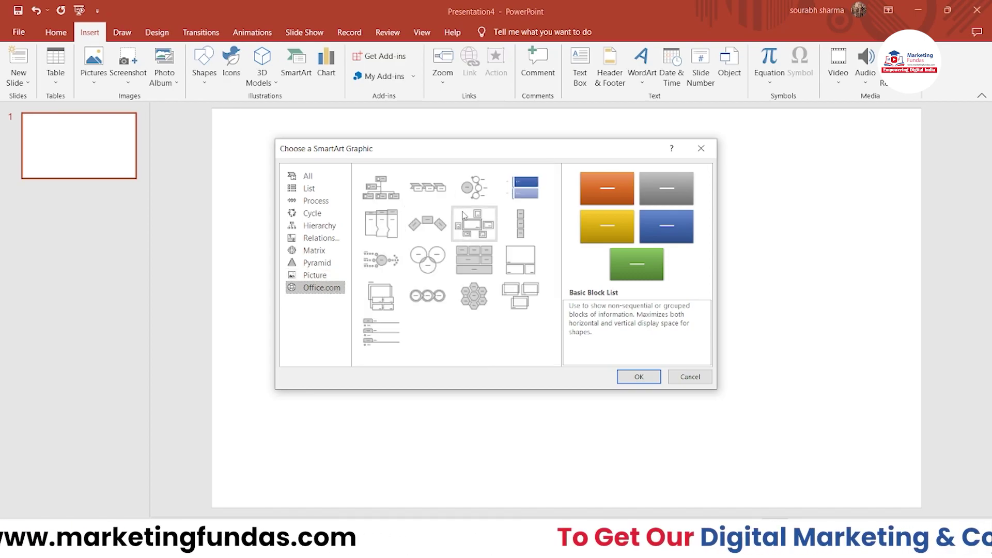
click(310, 188)
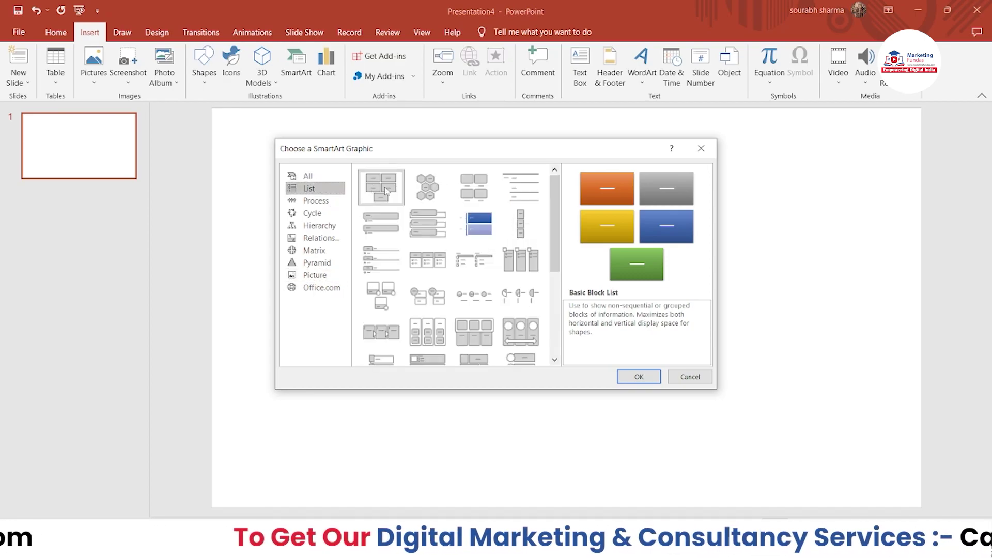
click(315, 200)
click(474, 187)
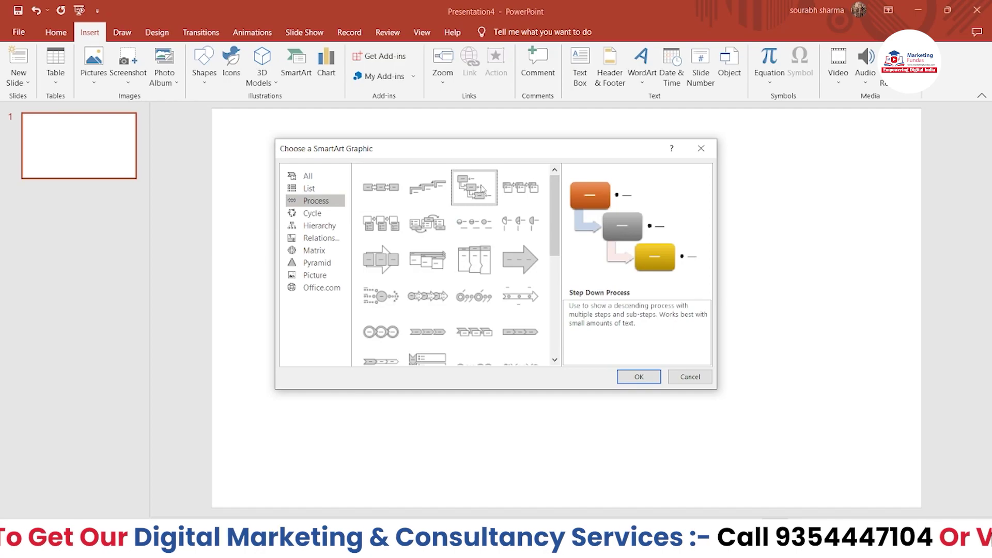
Insert the Step Down Process graphic, apply a dark blue 3-D style, and select its top box.
click(639, 377)
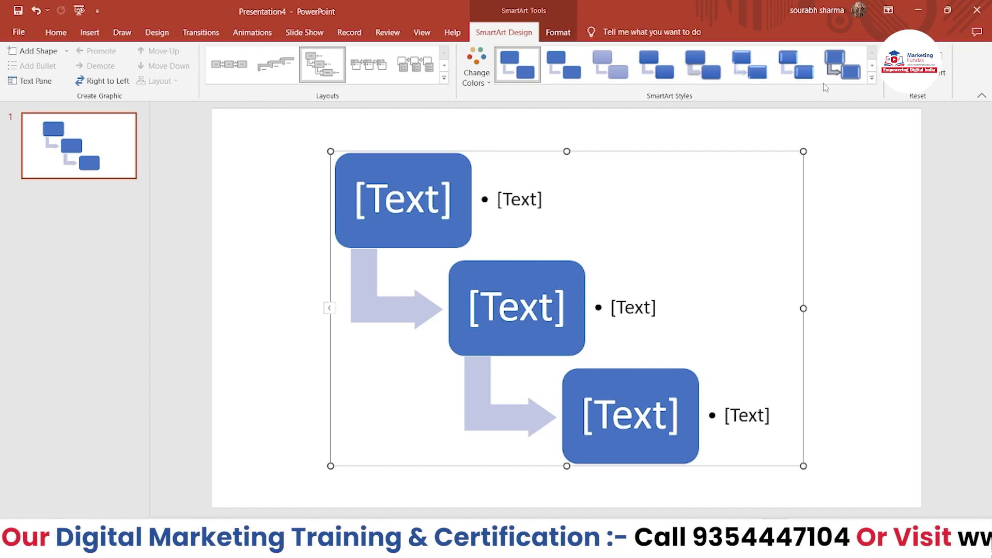
click(871, 65)
scroll(870, 73, up, 1)
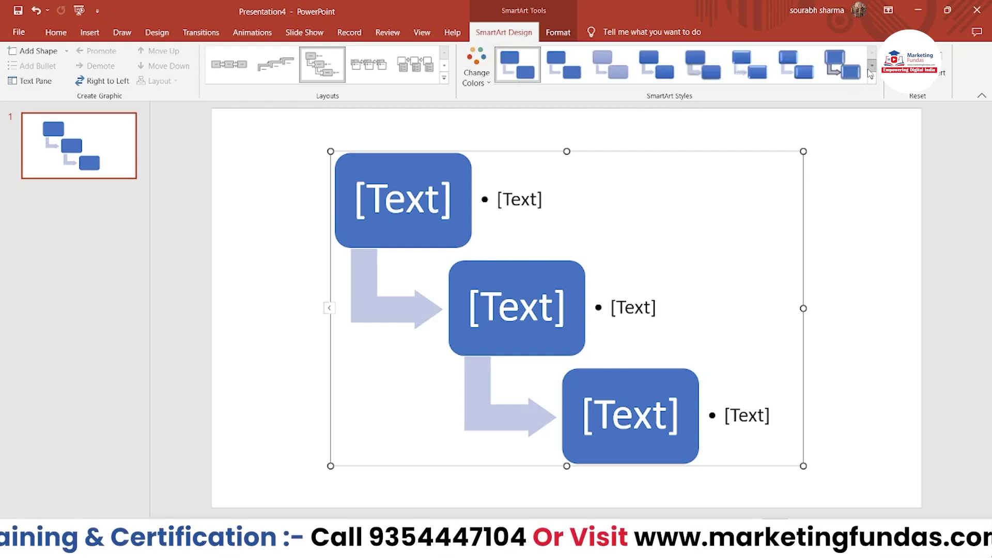
click(871, 65)
click(872, 77)
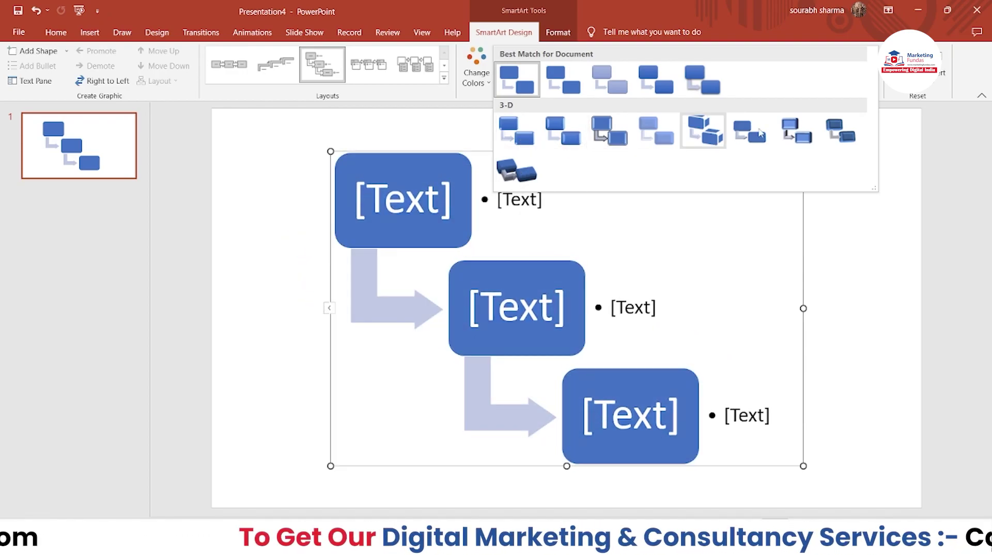
click(825, 131)
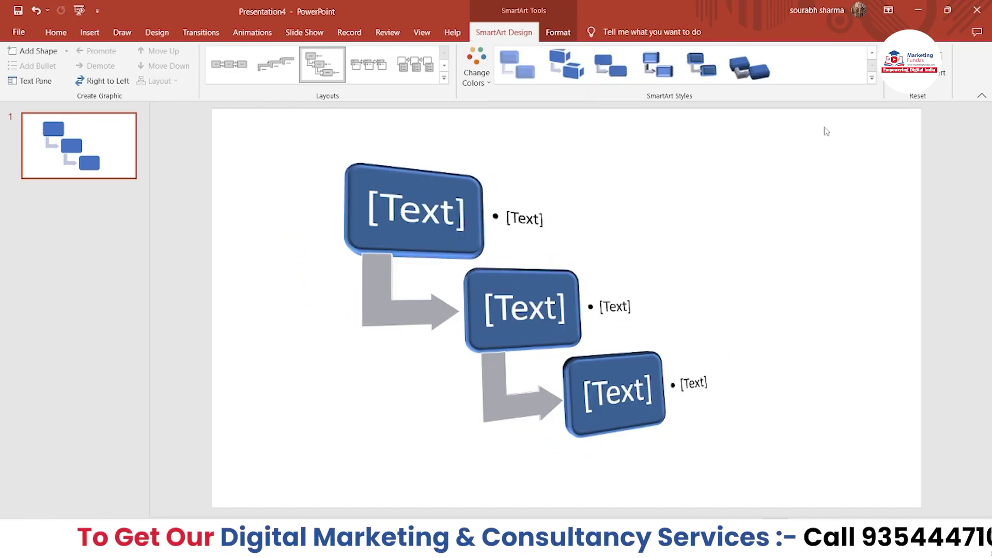
click(421, 213)
click(464, 225)
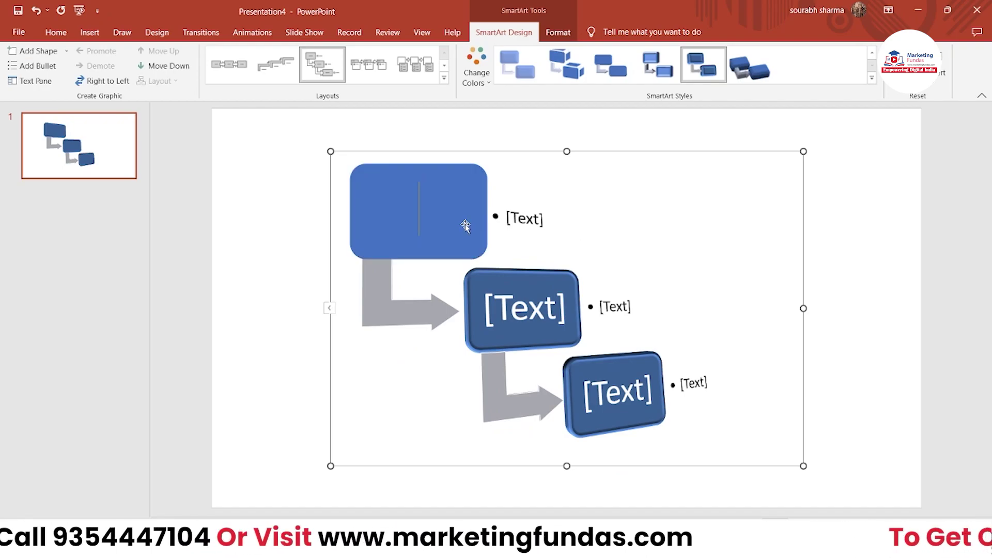
Enter 'Ads', 'Social media' and 'Website' in the top, middle and bottom boxes, then deselect.
text(Ads)
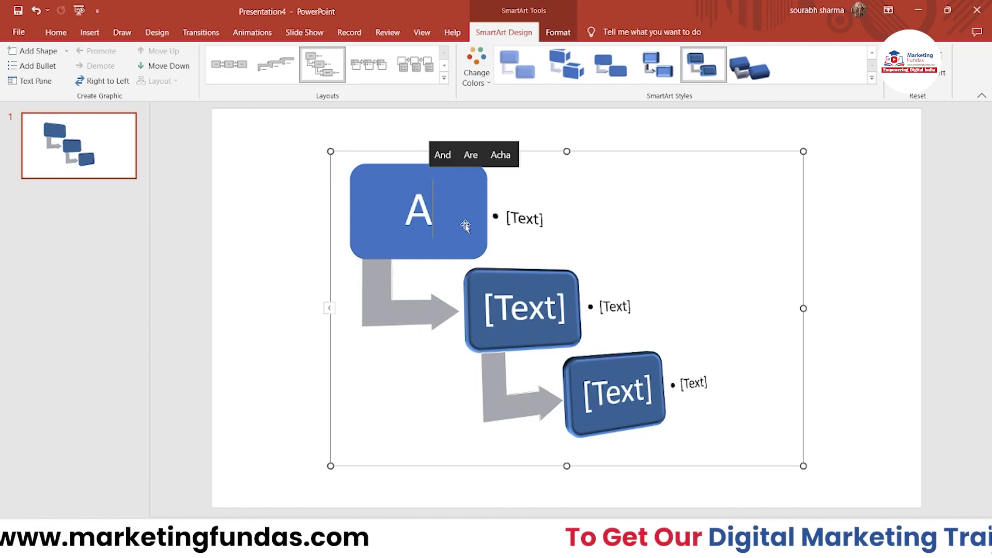
click(530, 318)
text(Social media)
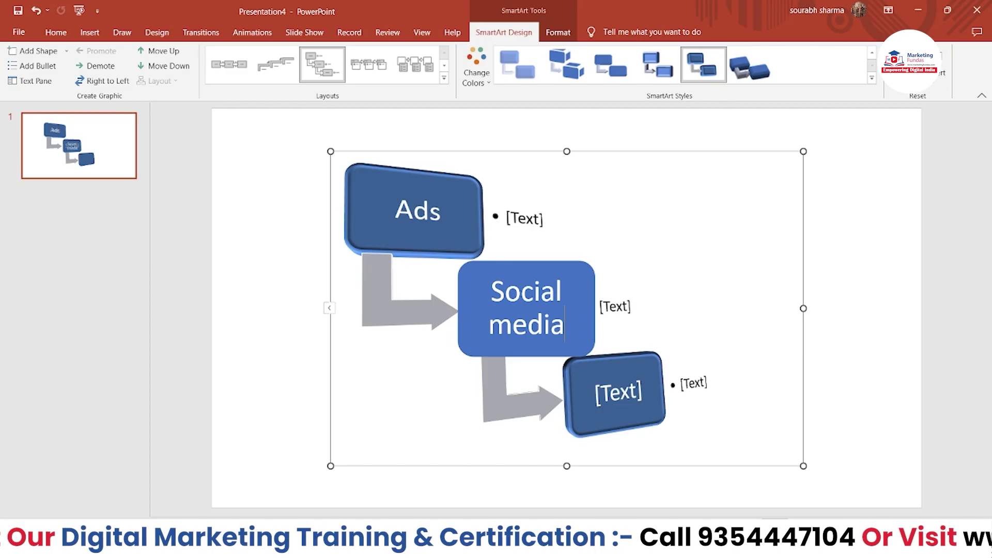
click(614, 394)
text(Website)
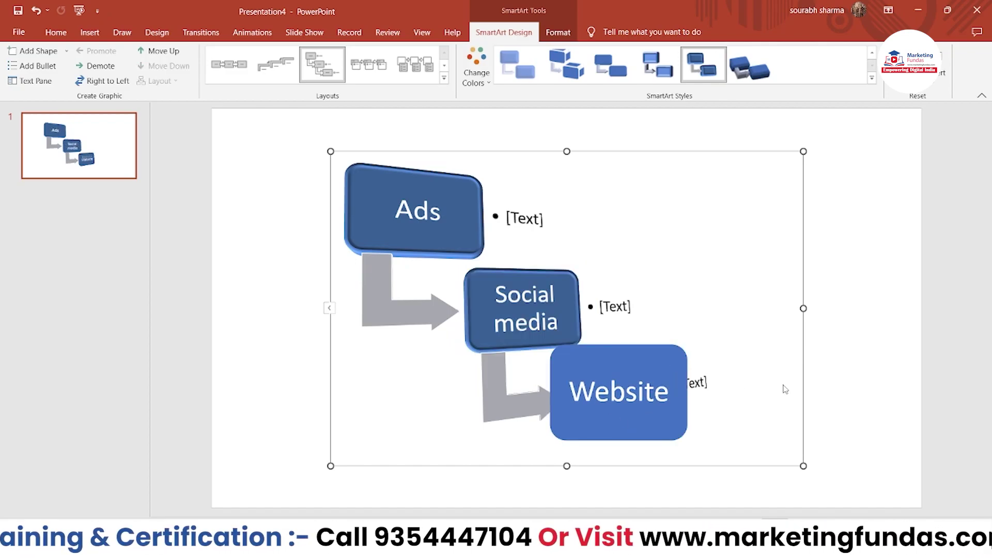
click(832, 371)
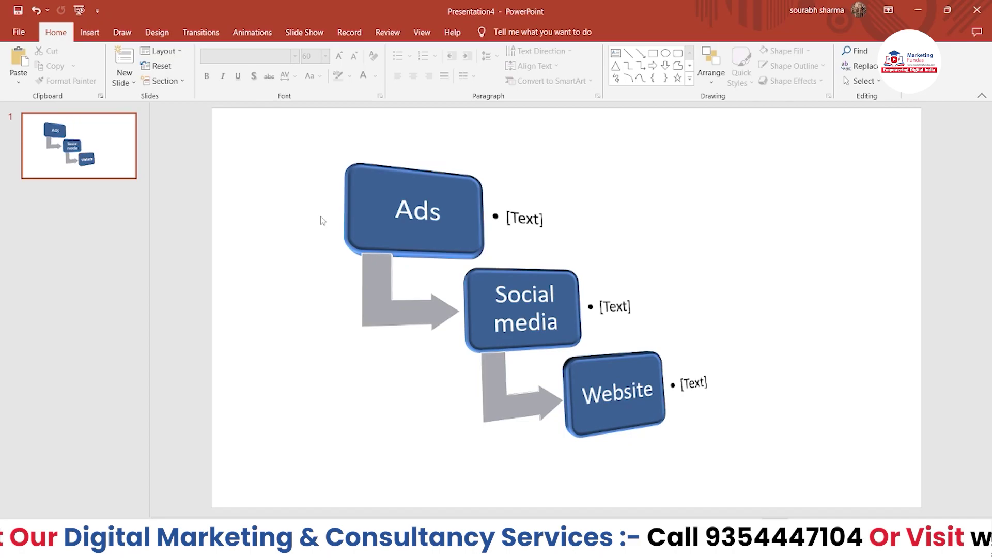
Fill the Ads box with red from the right-click Fill palette.
click(361, 201)
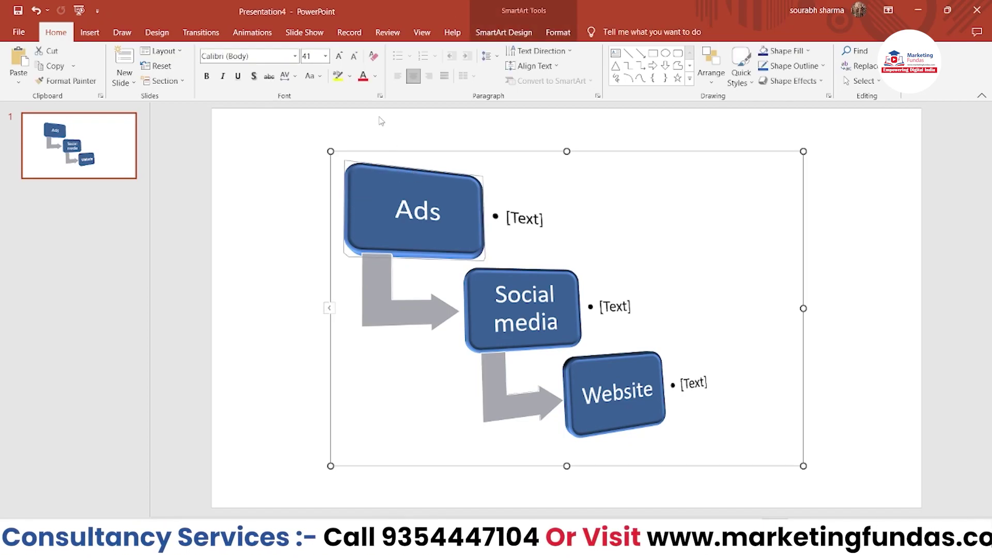
right_click(374, 210)
click(354, 201)
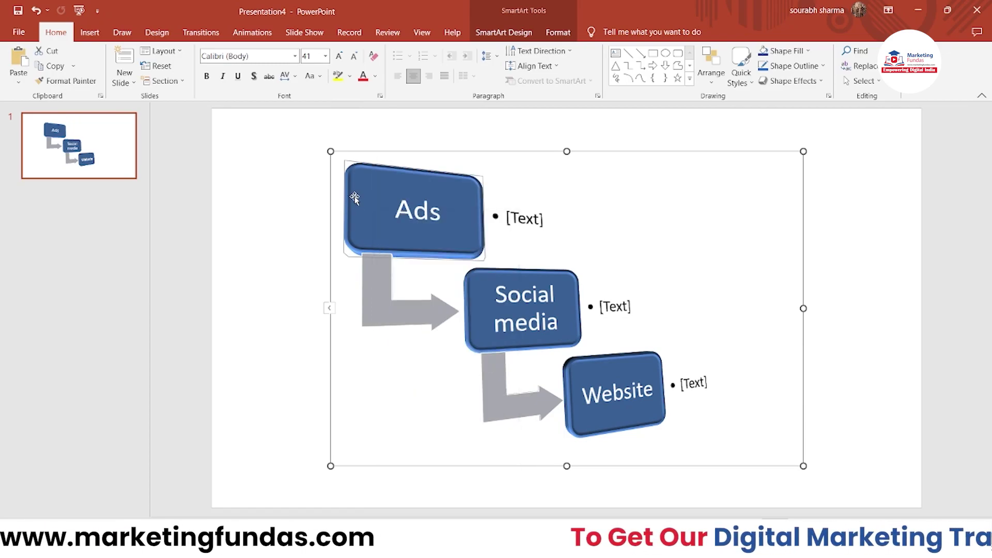
right_click(364, 190)
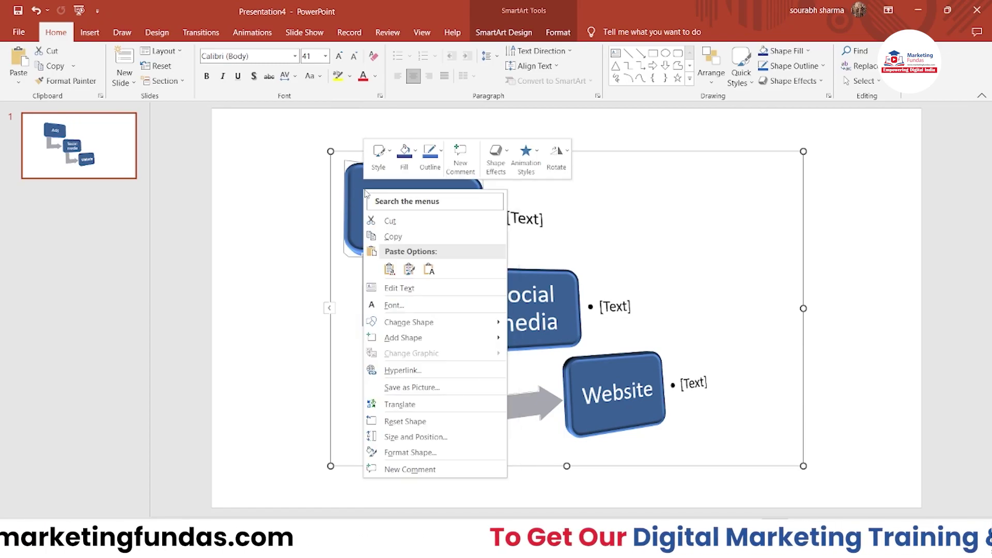
click(411, 154)
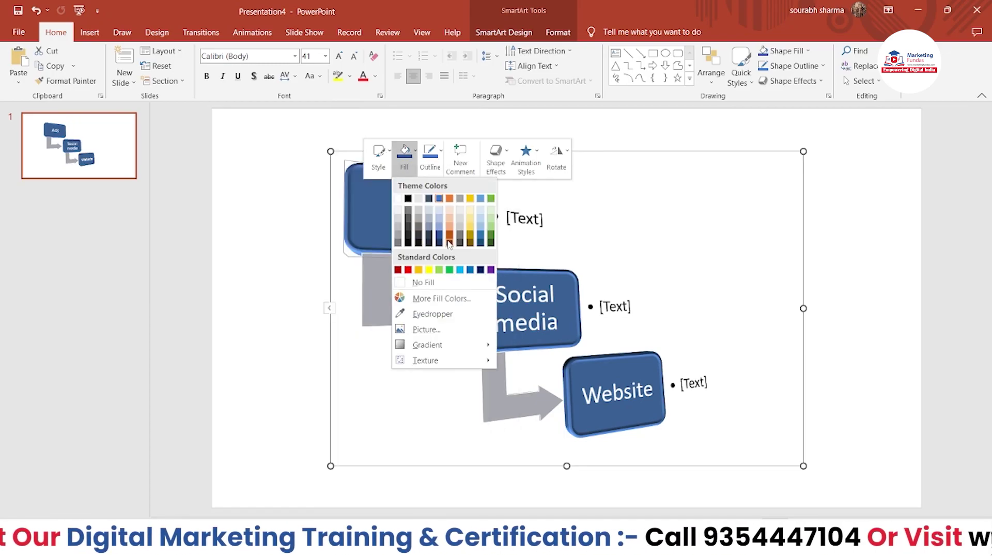
click(408, 269)
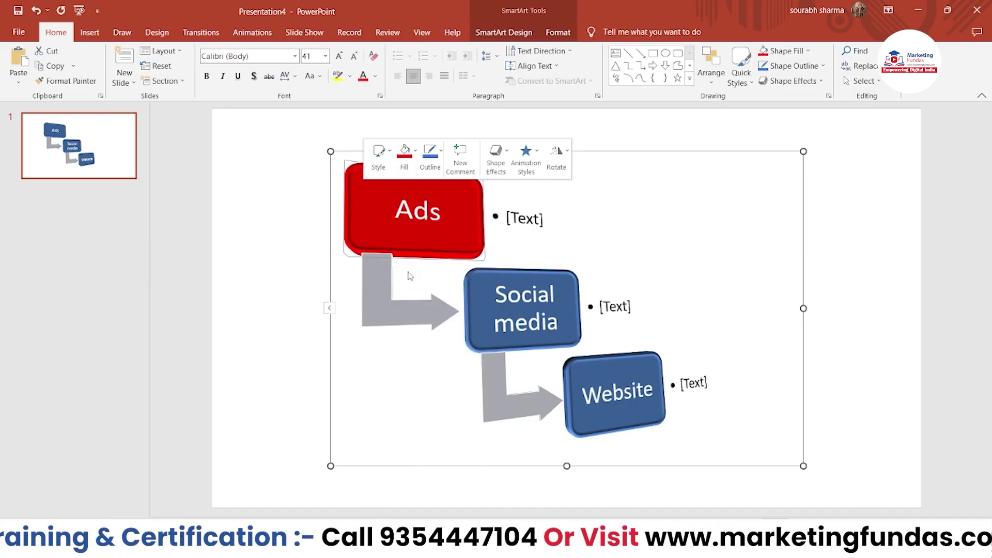
Fill the Social media box red, then show fill colours for the grey arrow below Ads.
click(514, 281)
right_click(489, 281)
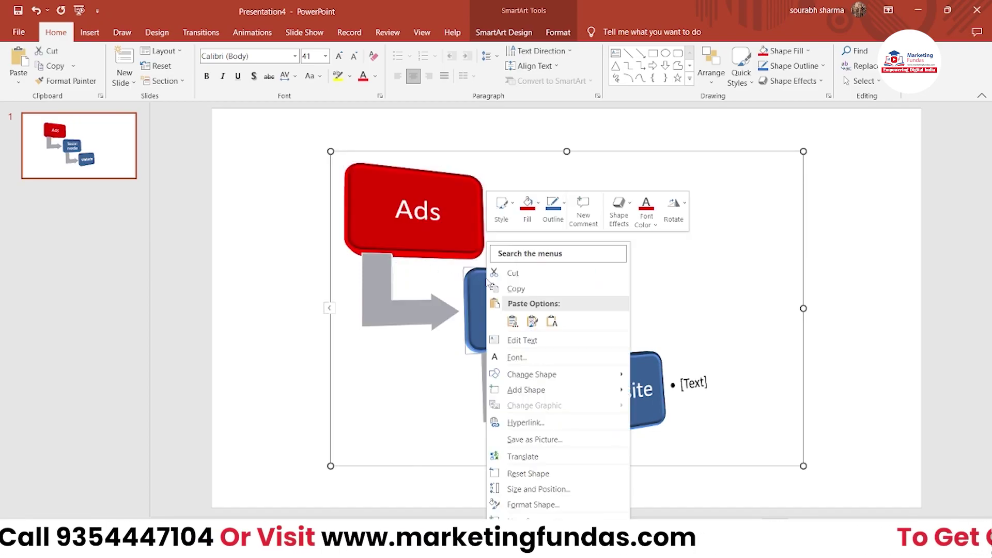
click(525, 206)
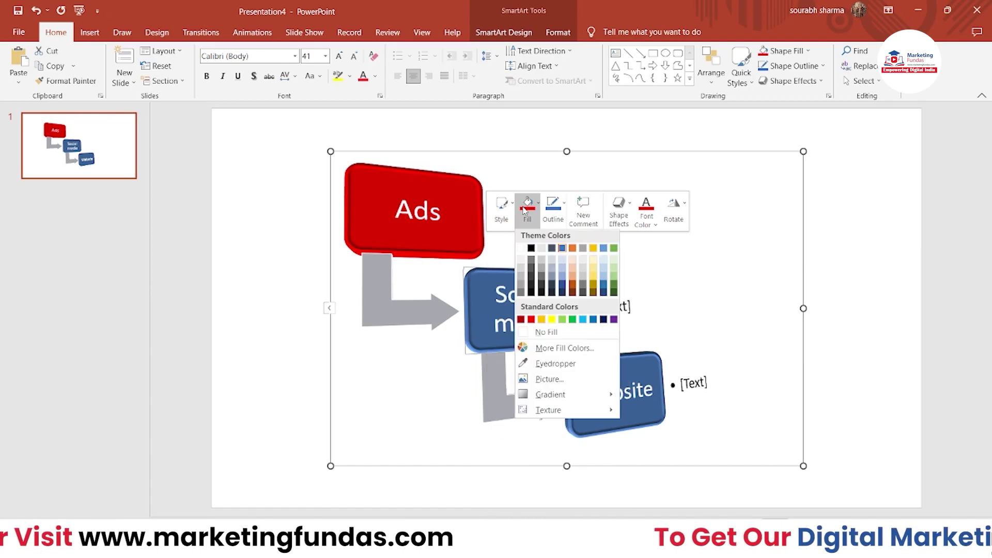
click(528, 323)
click(776, 281)
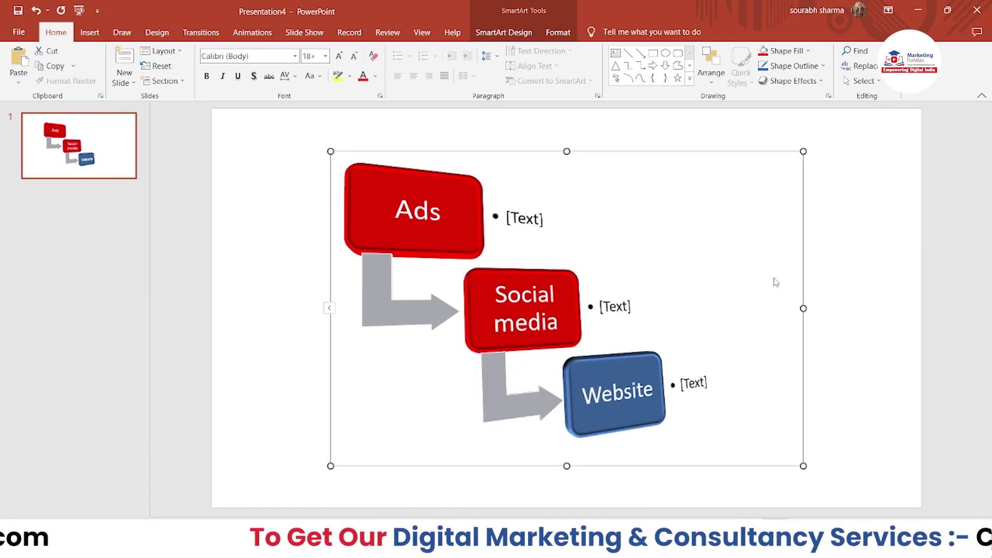
click(376, 303)
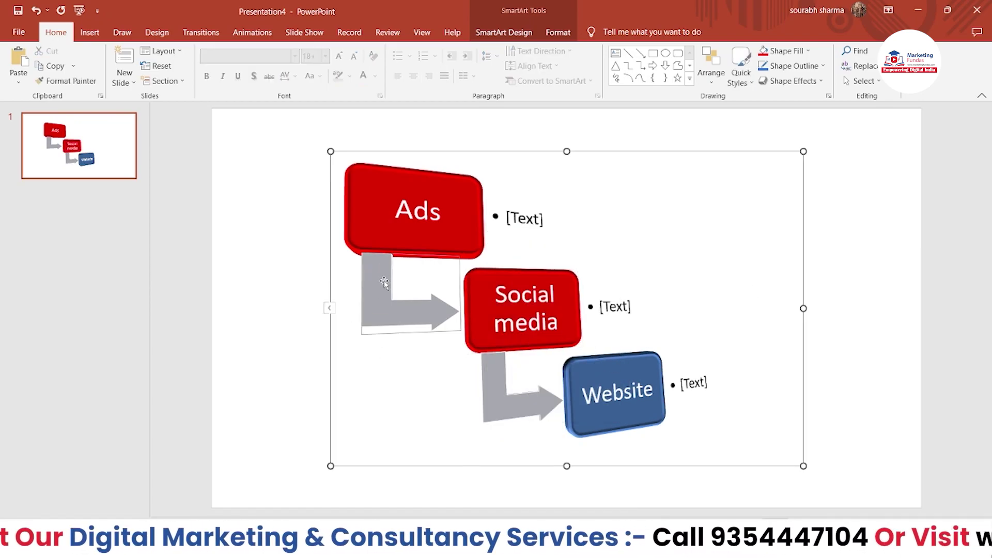
right_click(385, 284)
click(425, 205)
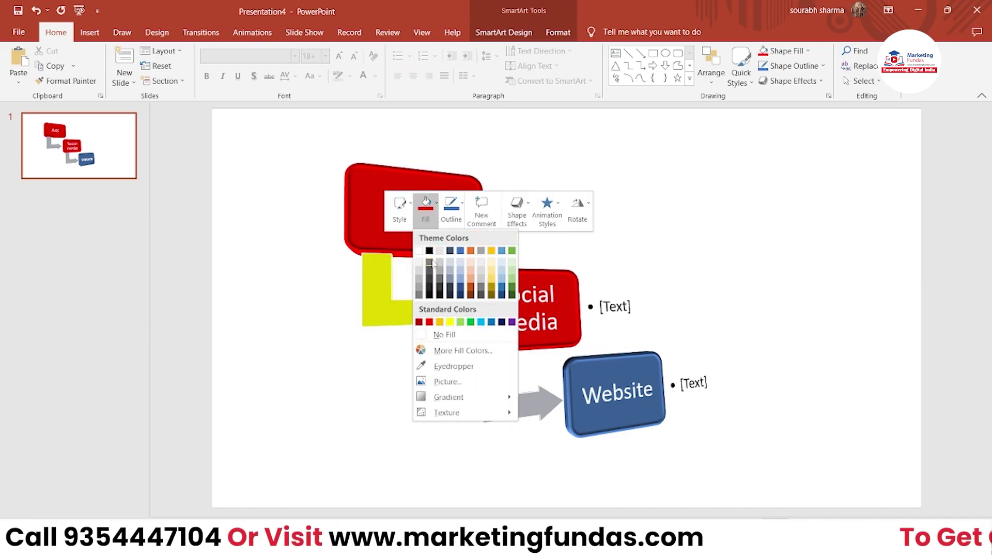
Fill the arrow below Ads light green, chosen from the Standard colour hexagon in More Fill Colors.
click(463, 351)
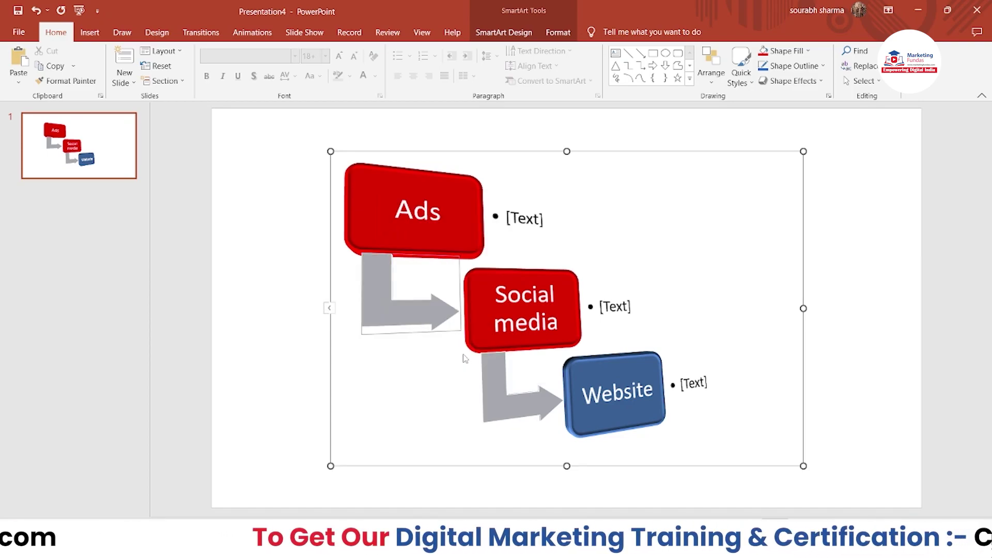
mouse_move(468, 237)
mouse_down()
mouse_move(490, 222)
mouse_move(476, 193)
mouse_move(475, 238)
mouse_up()
click(426, 164)
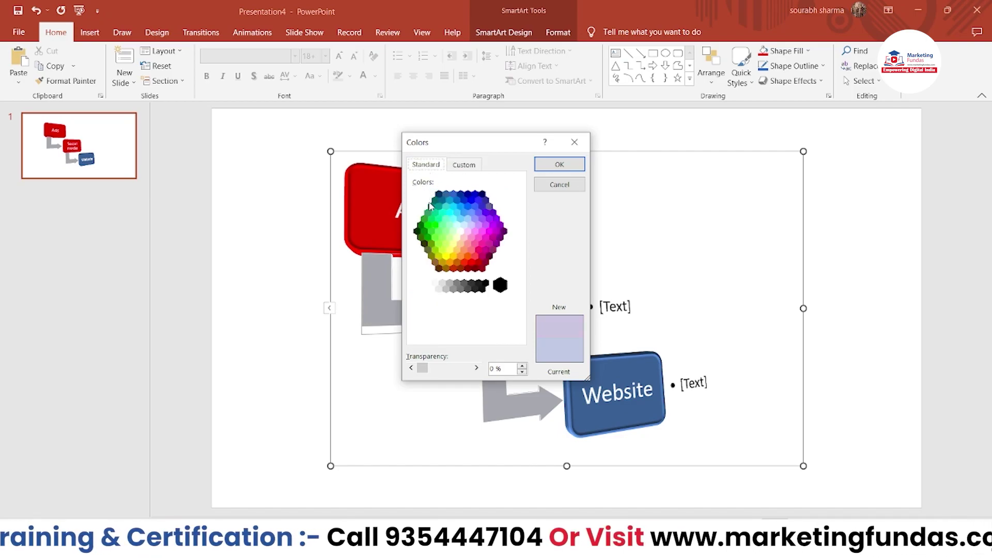
click(446, 206)
click(460, 194)
click(480, 216)
click(487, 244)
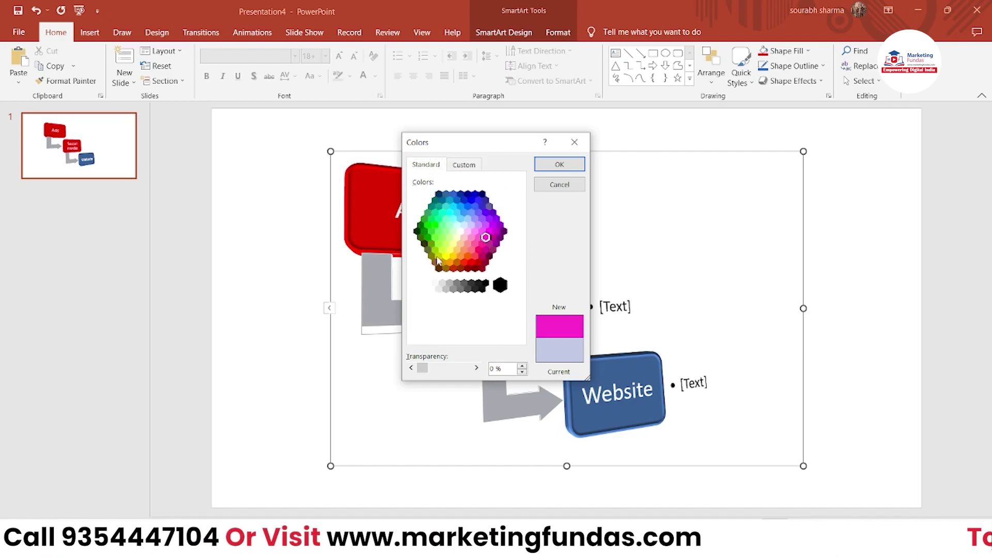
click(439, 261)
click(540, 169)
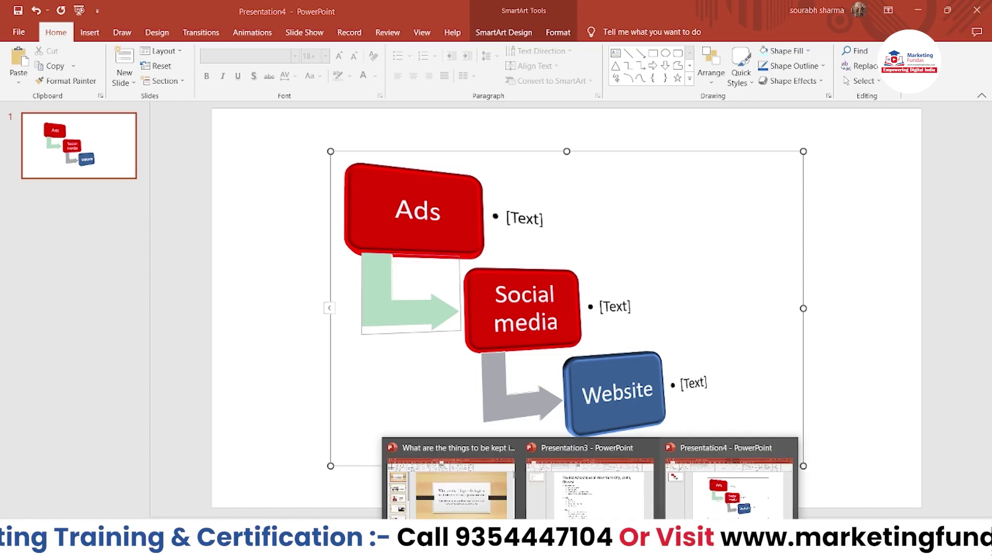
Switch to the Presentation3 window and select the title text, including New York City.
click(599, 481)
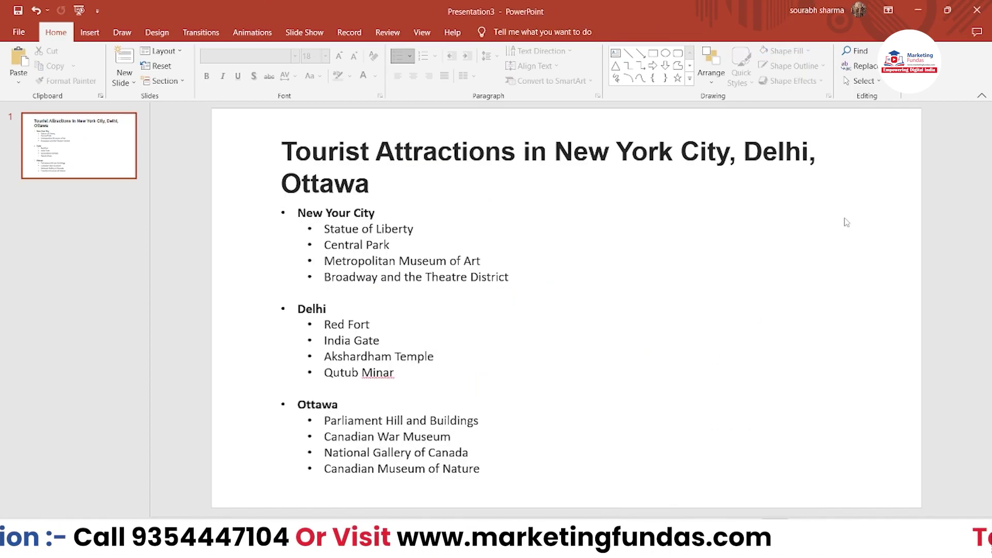
click(285, 150)
drag(285, 150, 392, 315)
click(498, 245)
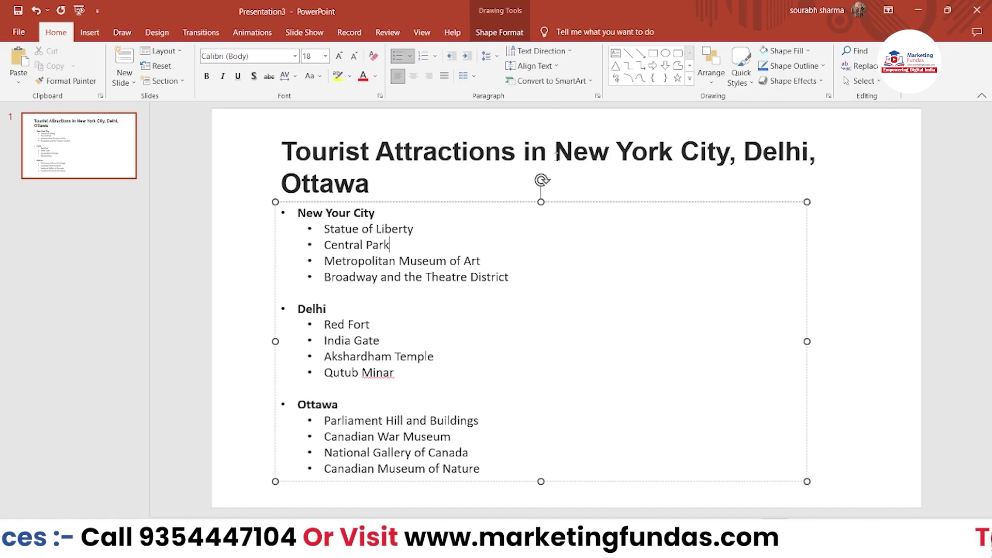
drag(555, 156, 800, 154)
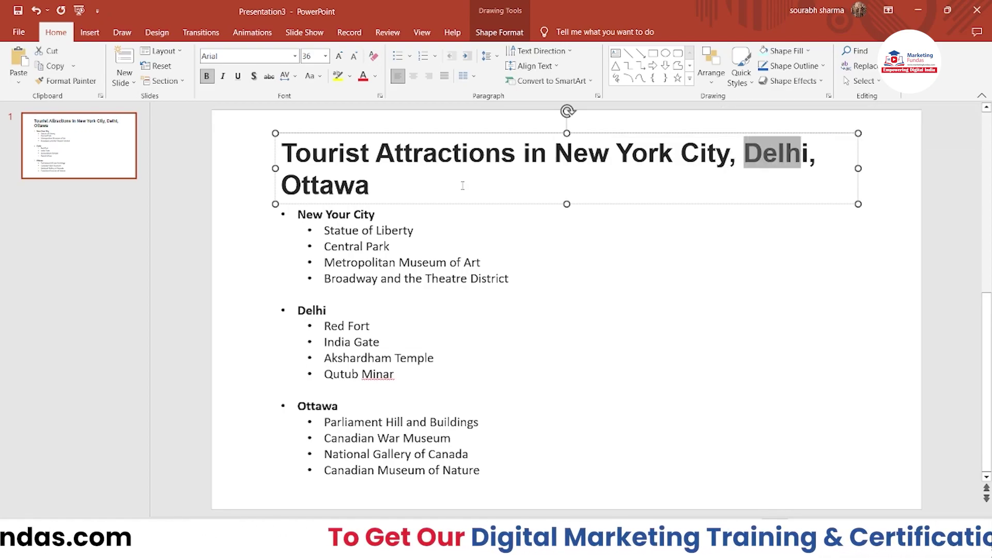
Select the New York City, Delhi and Ottawa lists, then choose Convert to SmartArt > More SmartArt Graphics.
click(320, 230)
drag(320, 229, 510, 277)
drag(321, 324, 400, 373)
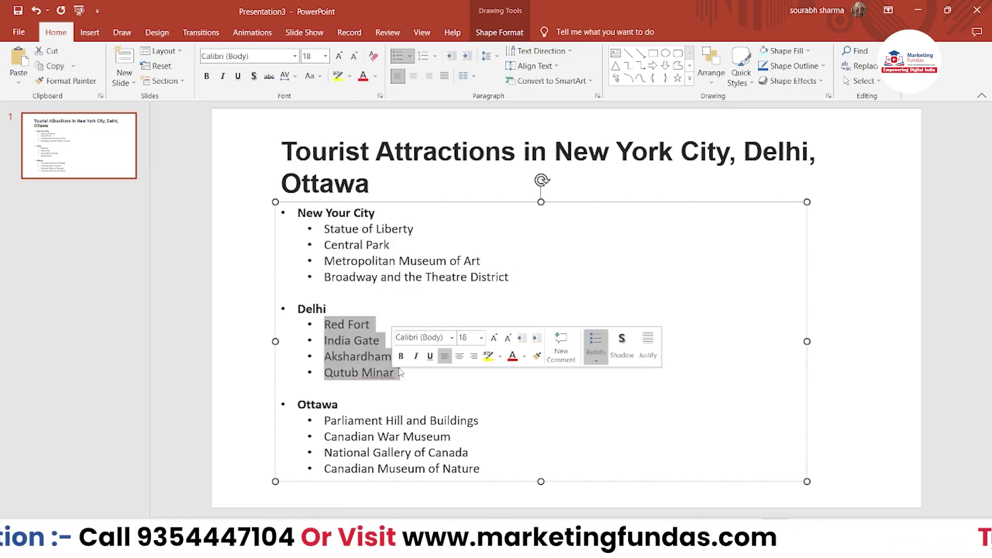
drag(321, 419, 488, 469)
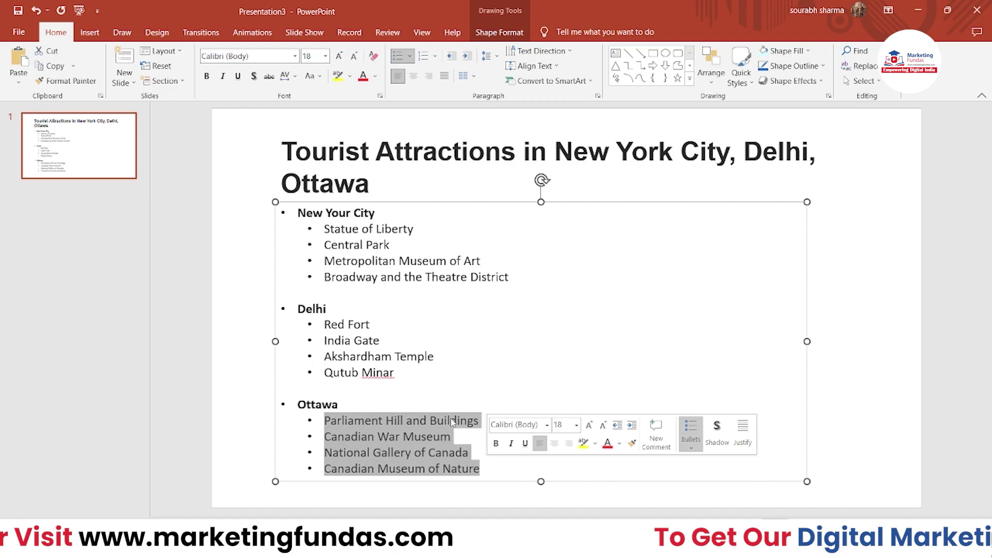
click(254, 253)
click(326, 228)
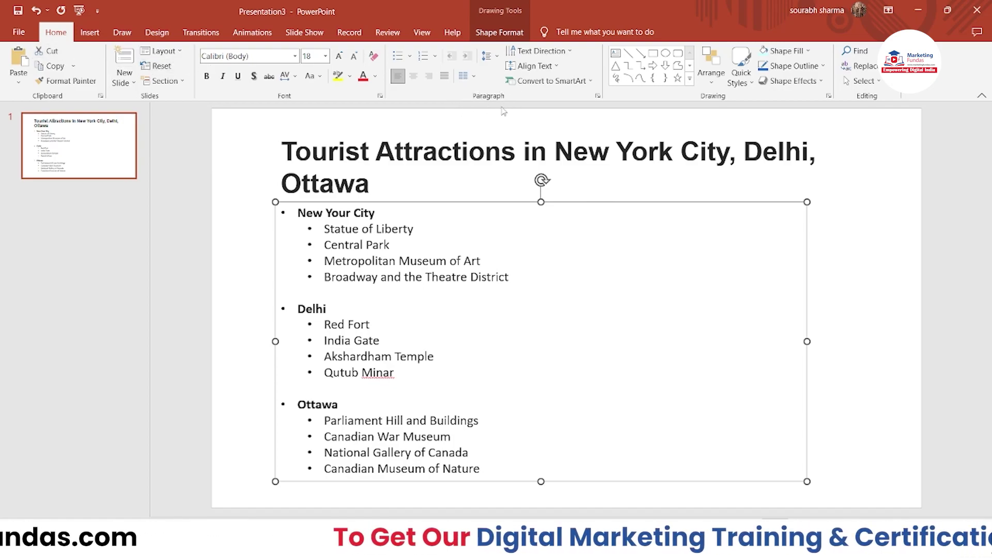
click(536, 83)
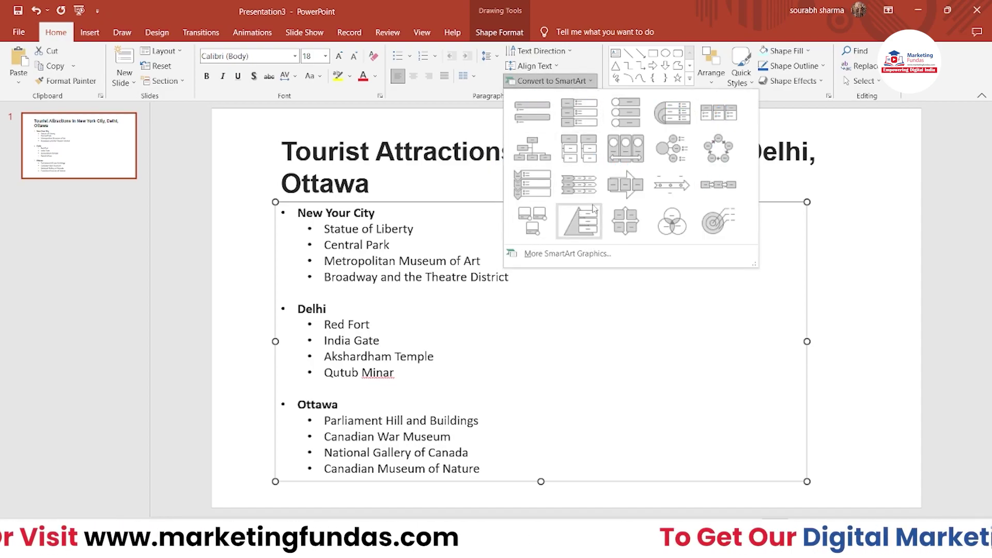
click(592, 253)
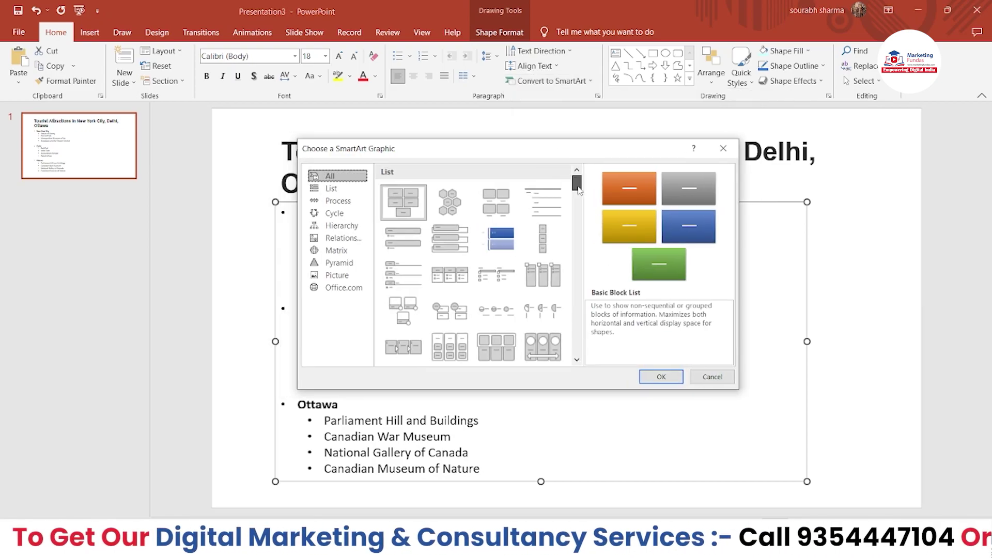
Convert the city list into the Vertical Chevron List layout from the List category.
click(341, 188)
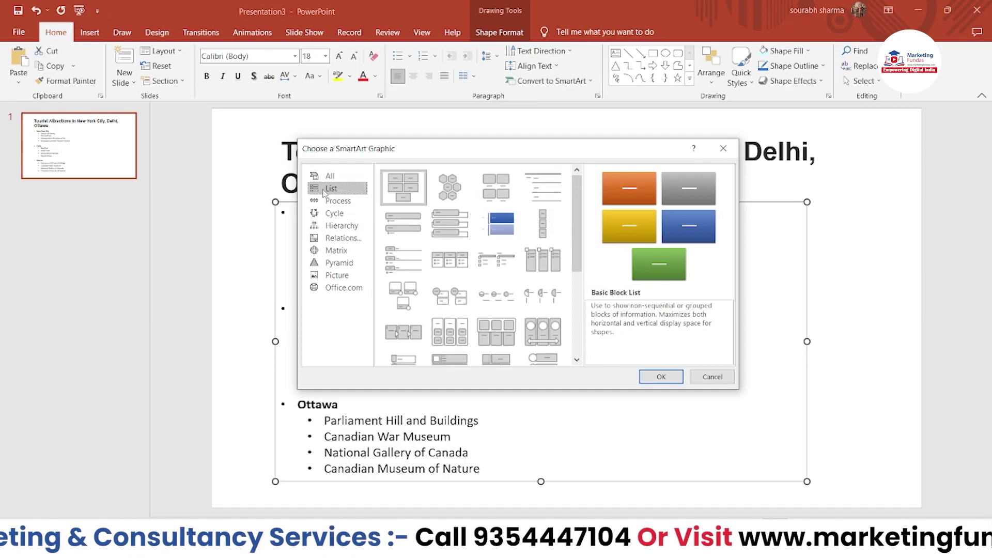
drag(456, 154, 474, 153)
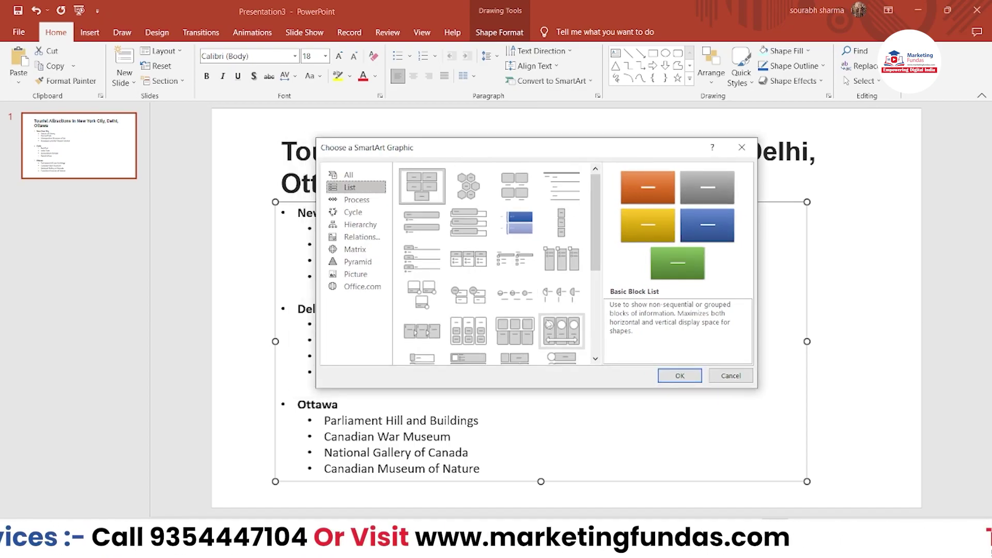
scroll(500, 251, down, 5)
click(501, 232)
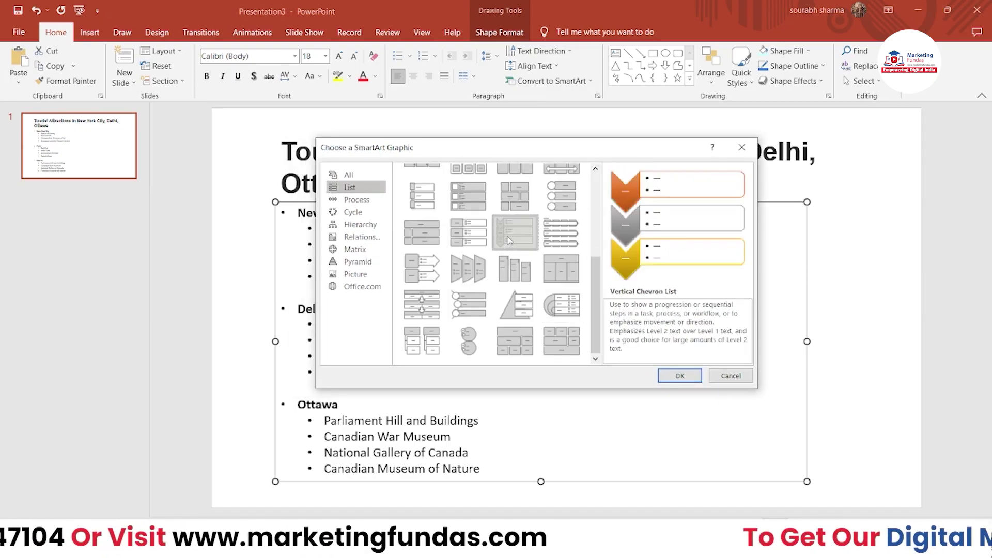
click(677, 375)
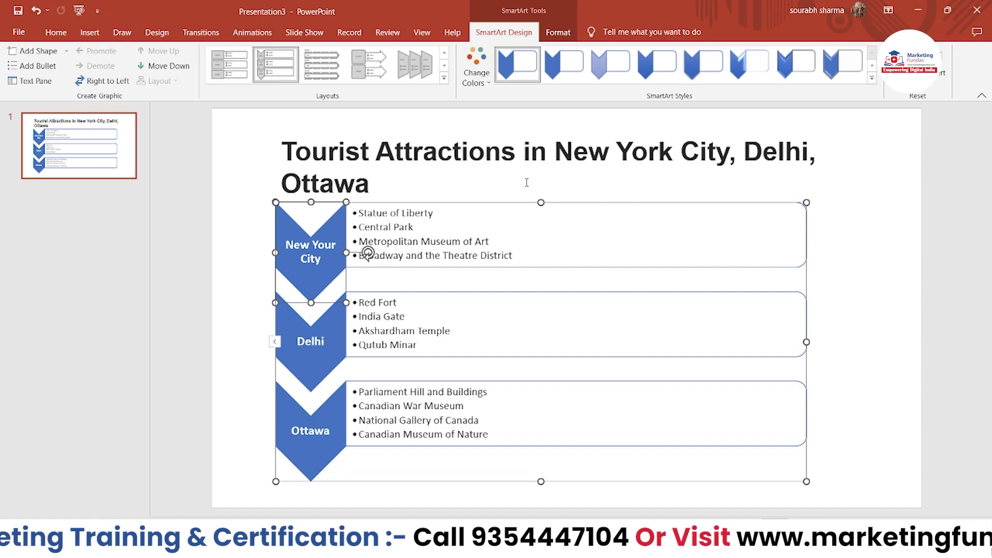
Try two 3-D SmartArt styles on the chevron diagram, then settle on a flat outlined style.
click(871, 268)
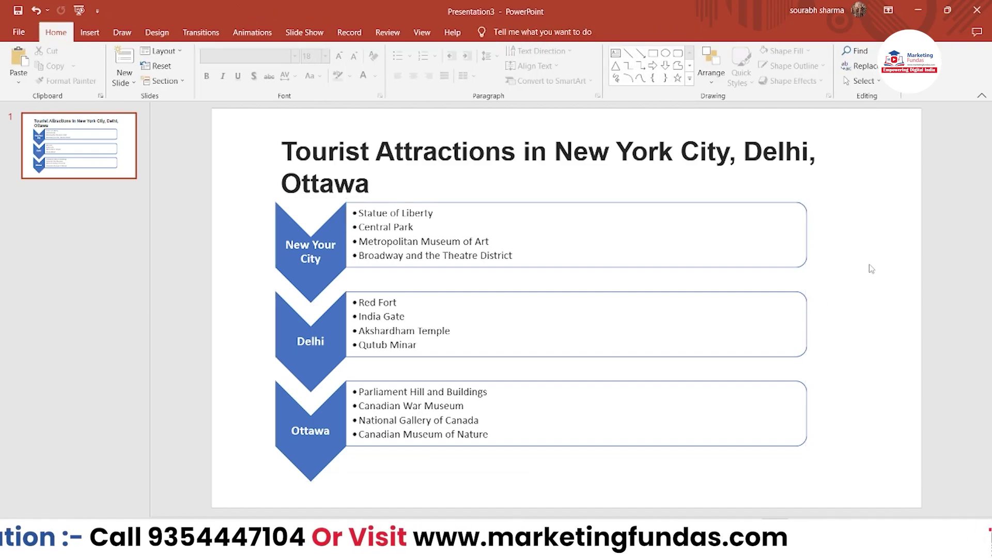
click(558, 218)
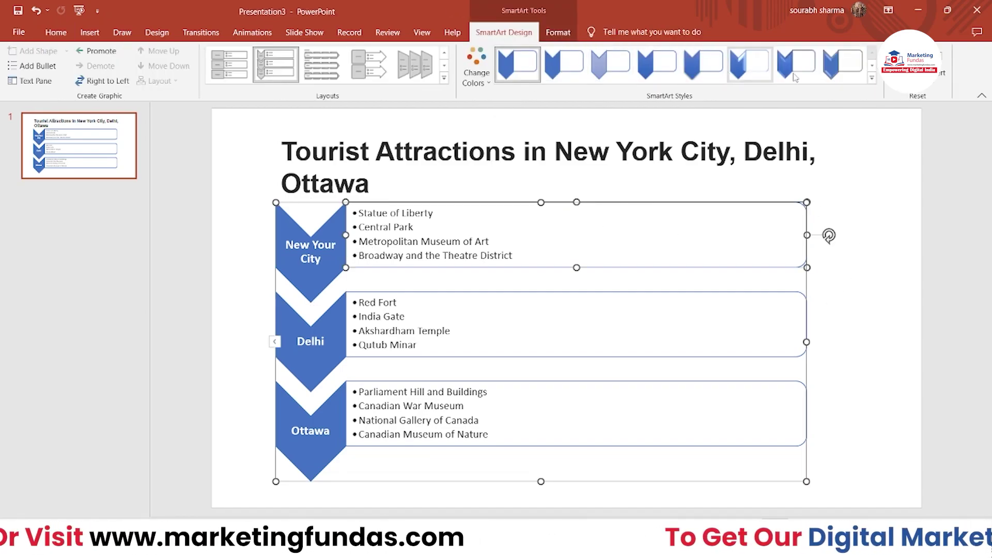
click(872, 78)
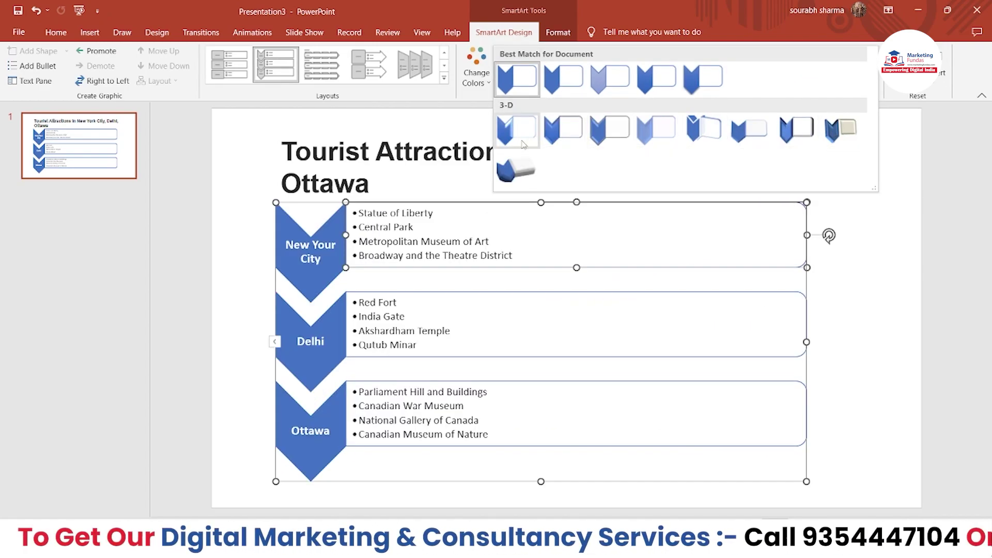
click(514, 176)
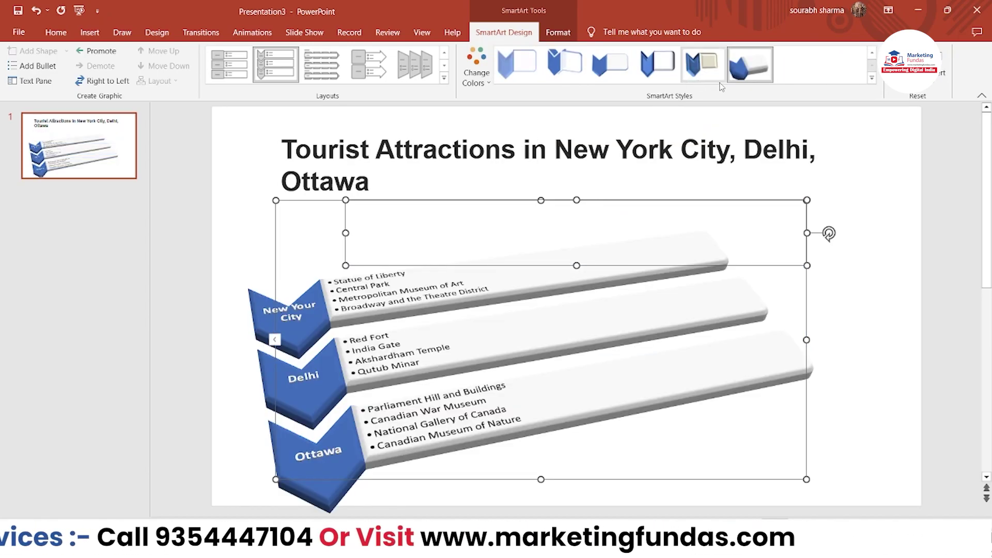
click(871, 78)
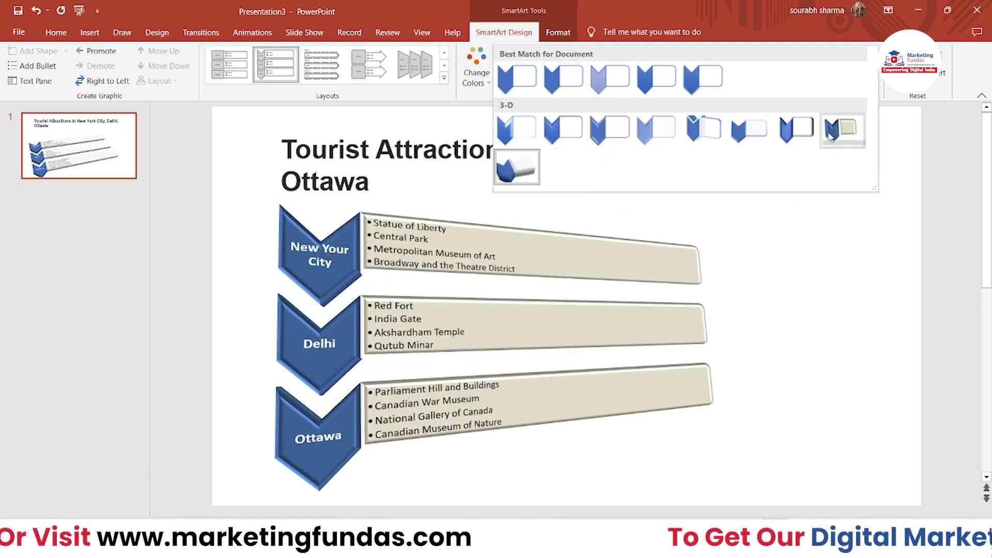
click(825, 122)
click(871, 78)
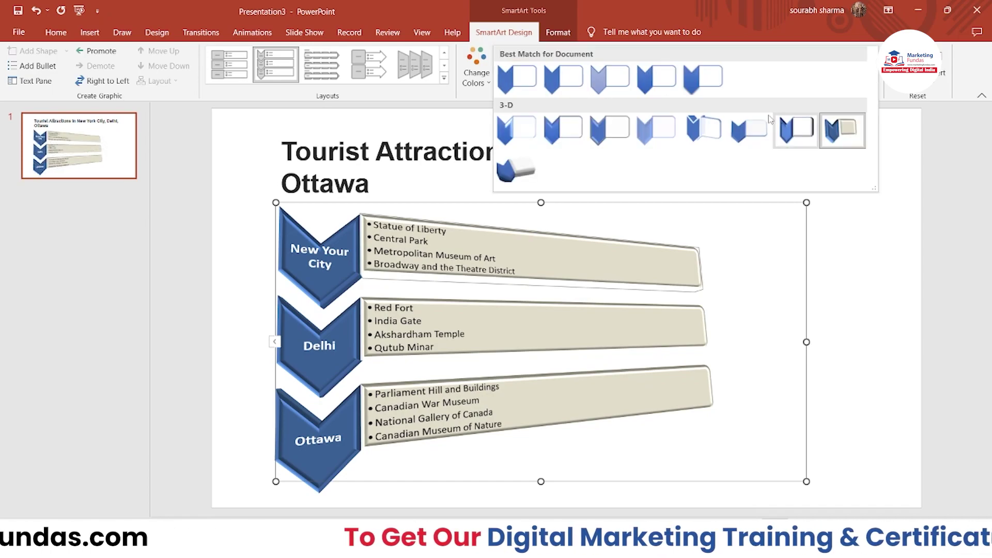
click(603, 134)
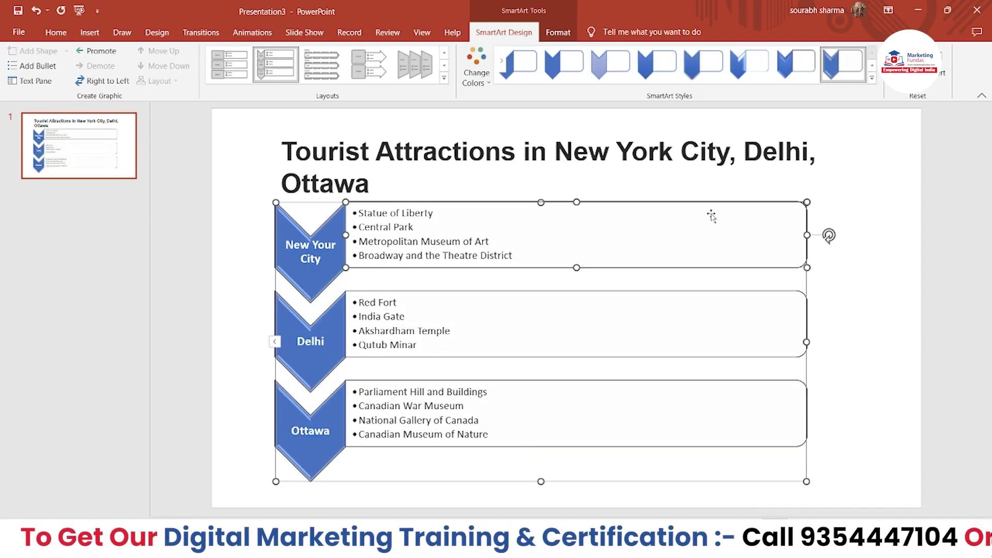
click(848, 215)
Reselect the diagram and expand the full SmartArt Layouts gallery.
click(463, 241)
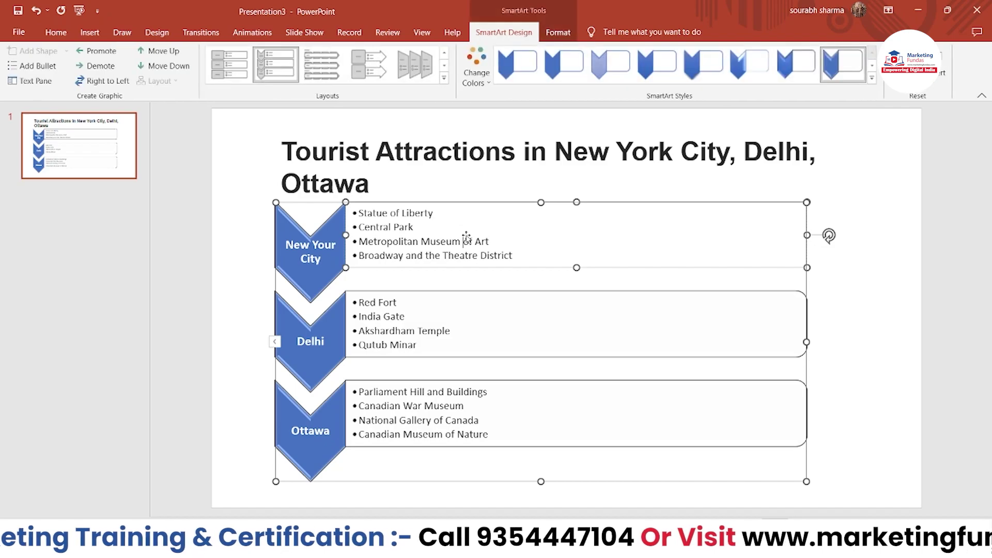
click(443, 67)
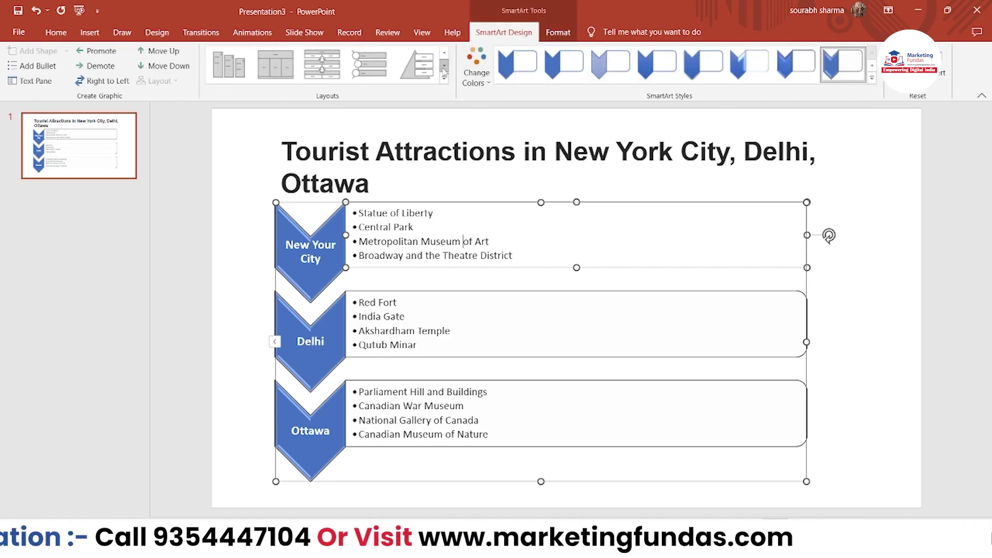
click(443, 78)
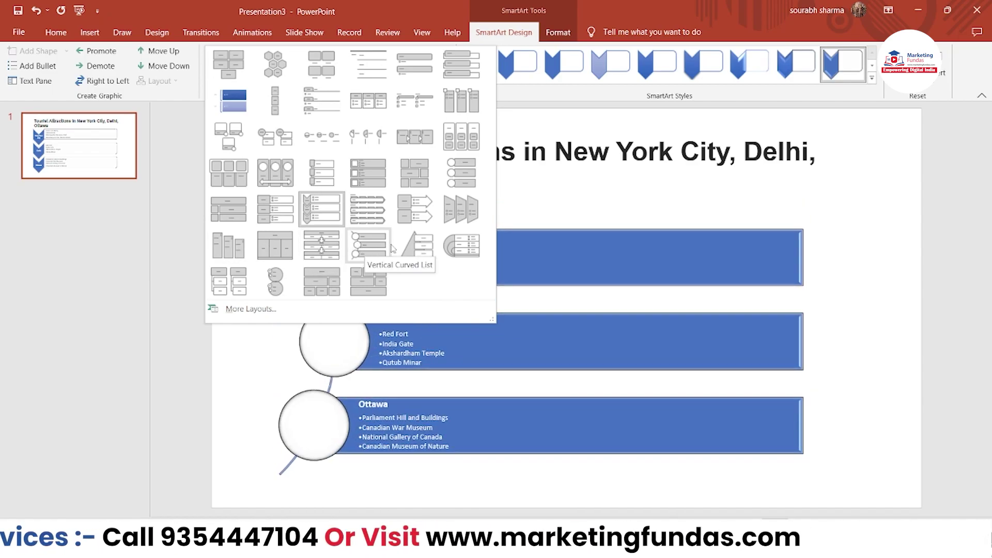
Change the city diagram to the Pyramid List layout, then deselect and reselect it.
click(417, 248)
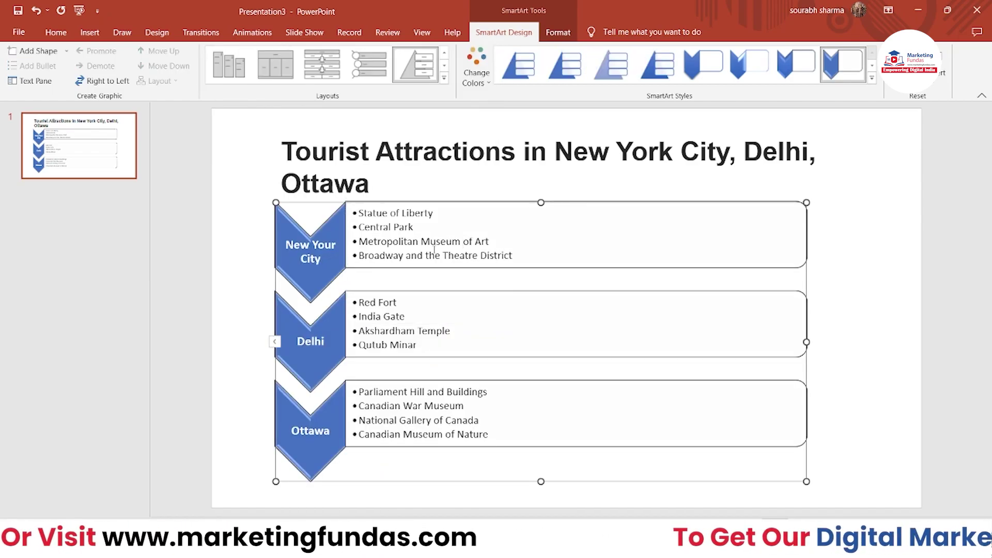
click(818, 240)
click(783, 235)
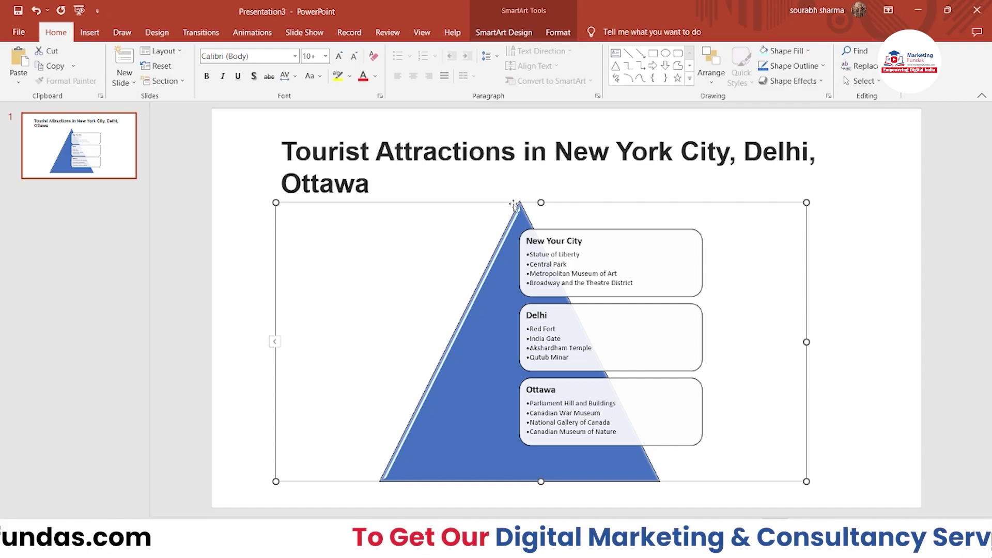
Duplicate slide 1 as slide 2 and select the whole pyramid graphic on the copy.
click(168, 152)
right_click(109, 156)
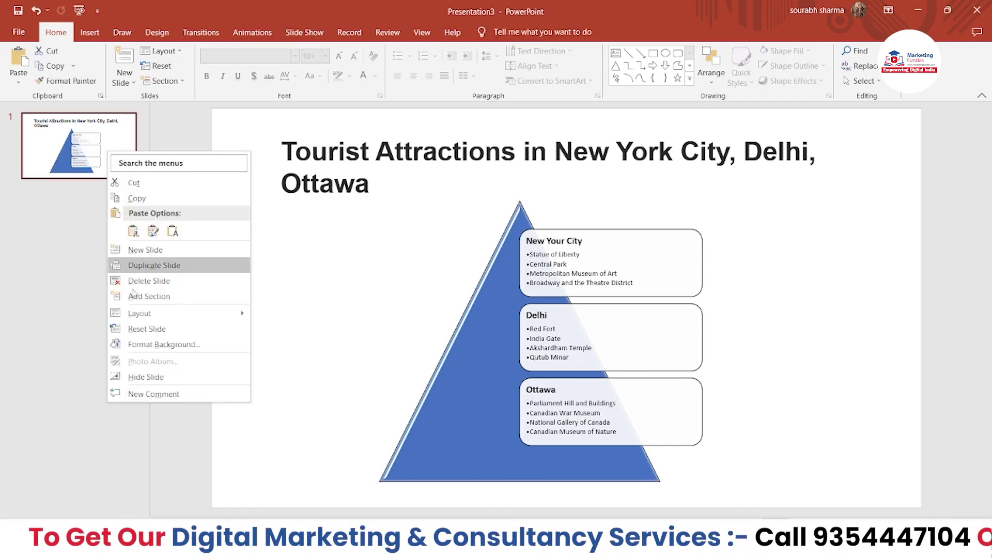
click(129, 265)
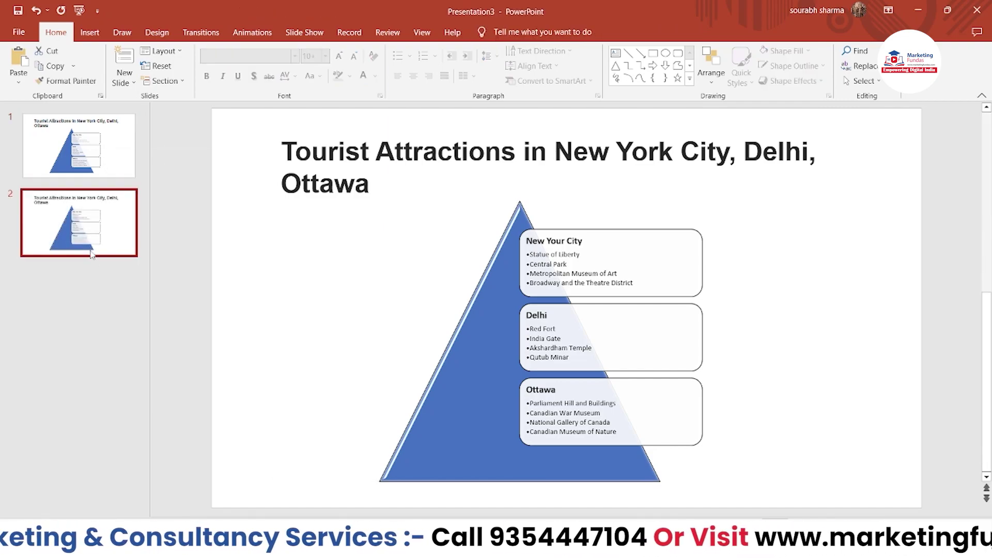
click(524, 299)
click(591, 220)
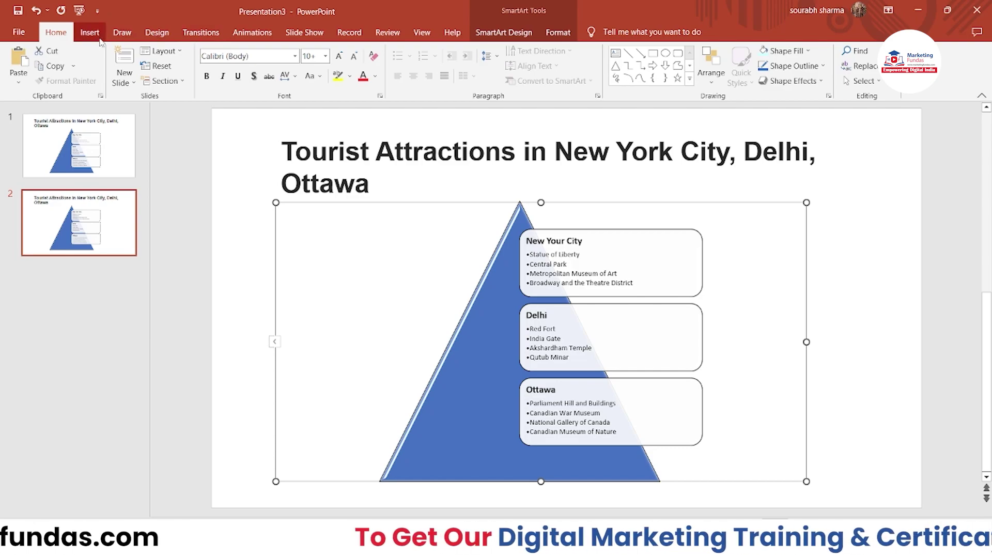
Switch slide 2's SmartArt from the pyramid to Vertical Block List, after trying Trapezoid List.
click(504, 32)
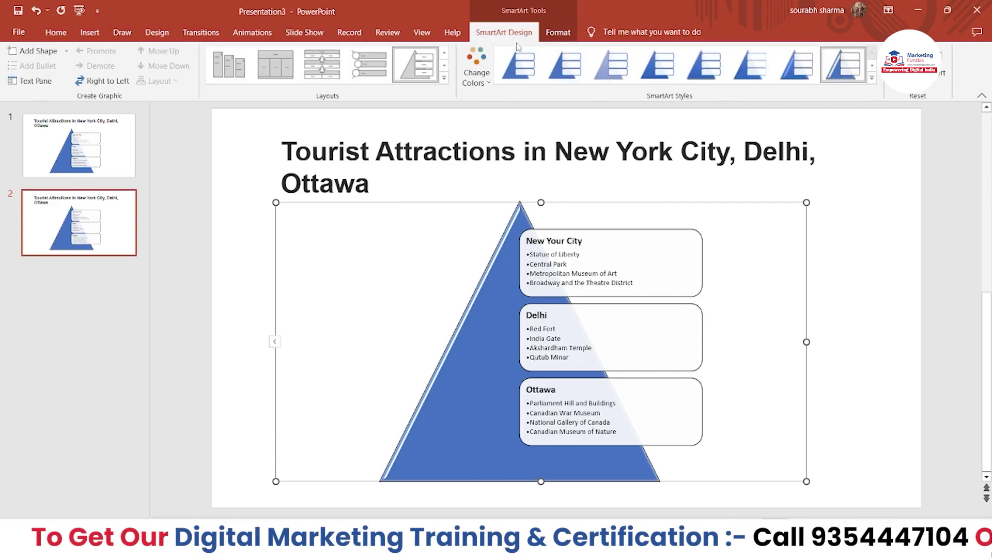
click(449, 77)
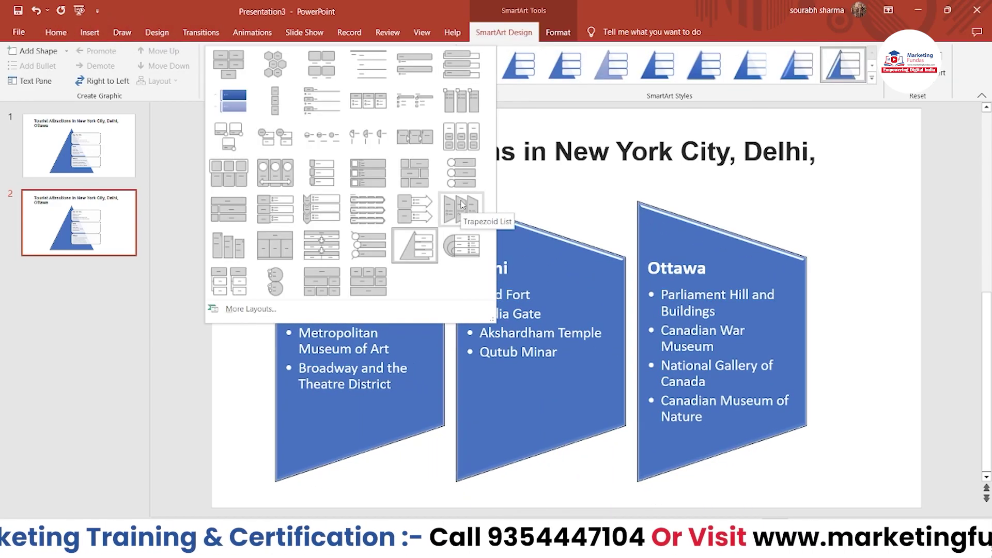
click(461, 209)
click(444, 78)
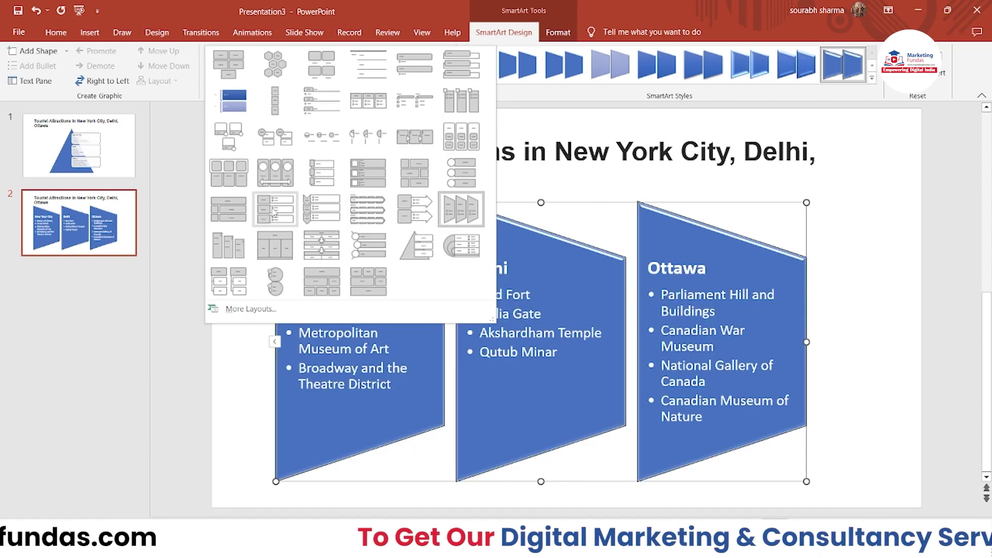
click(228, 209)
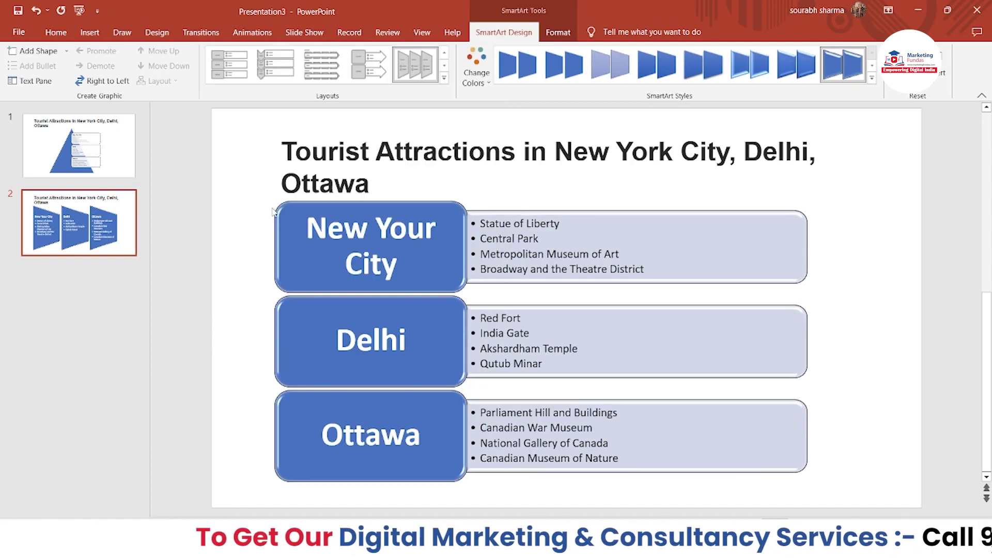
click(849, 214)
Fill the New Your City block red.
click(429, 279)
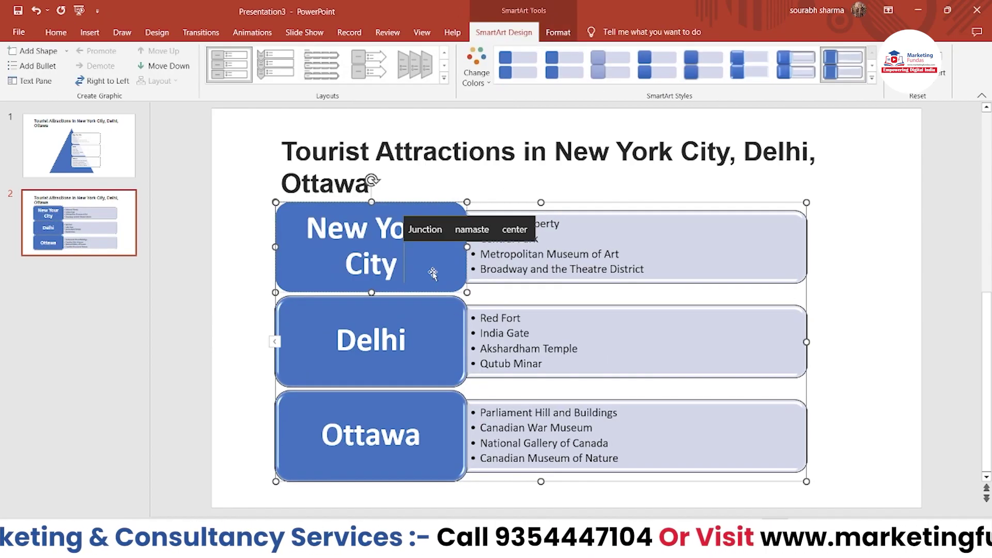
right_click(435, 268)
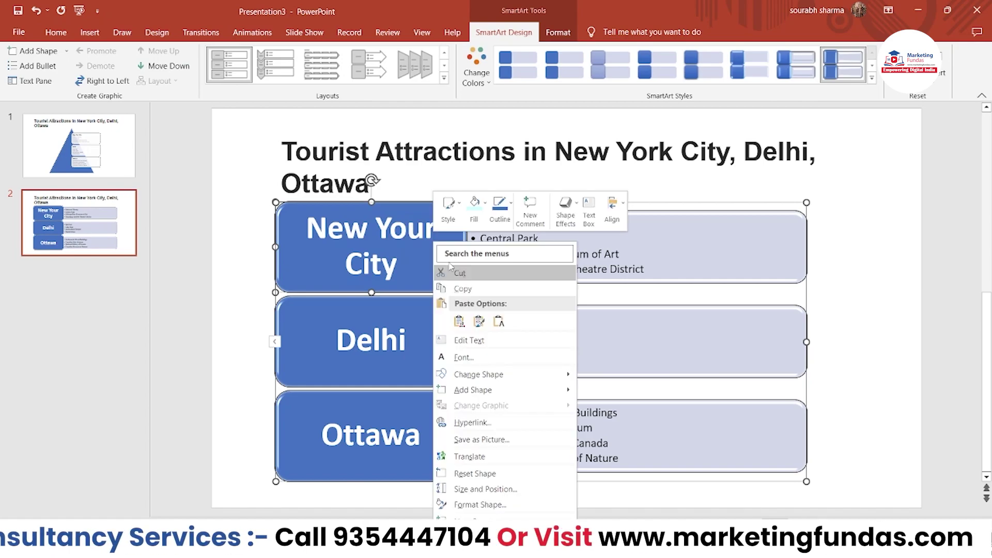
click(475, 206)
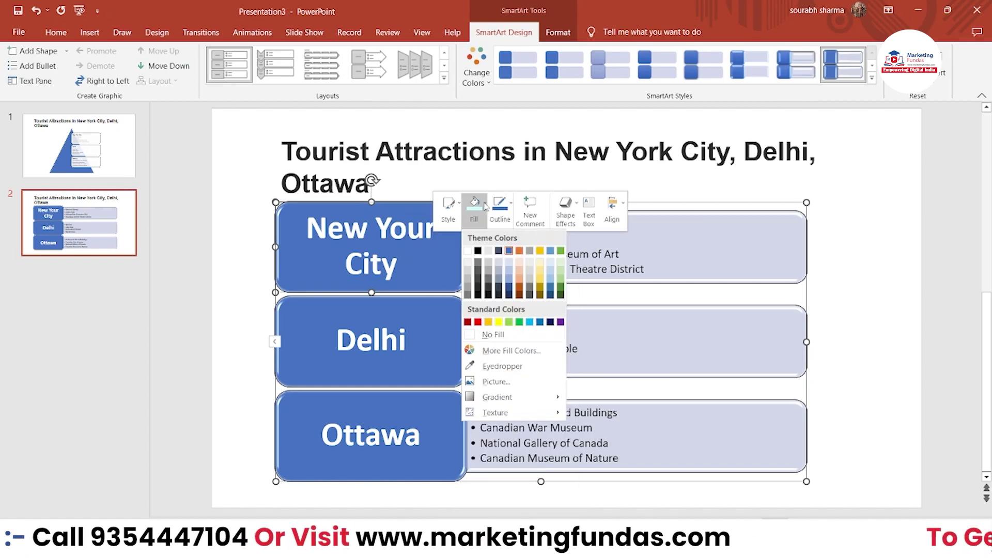
click(478, 322)
right_click(447, 332)
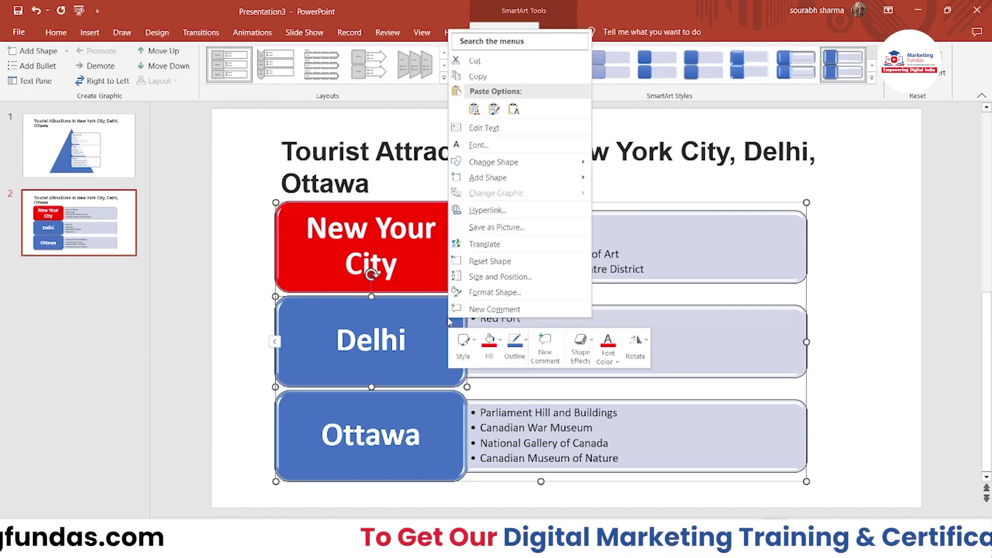
click(442, 412)
Fill the Ottawa block green, leaving Delhi blue.
click(441, 407)
right_click(441, 407)
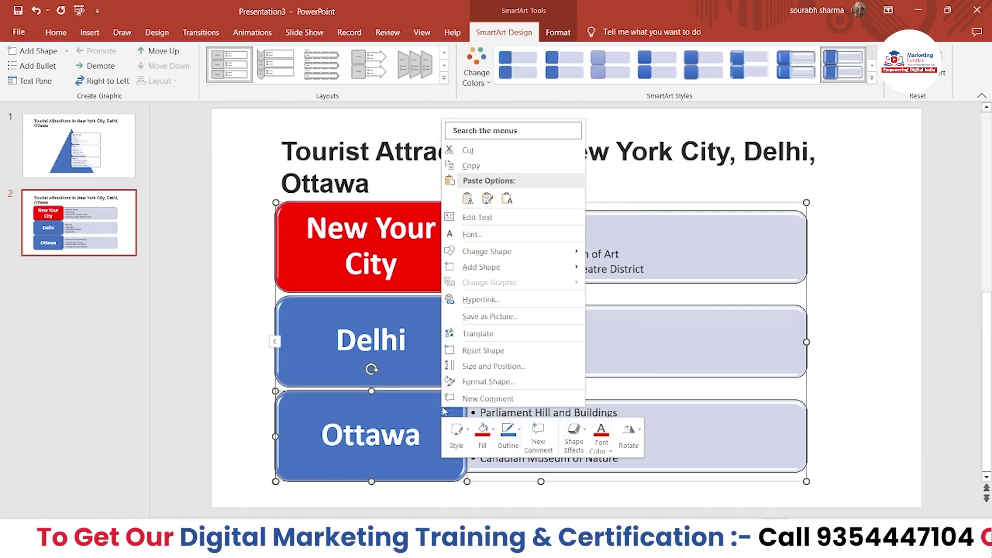
click(482, 437)
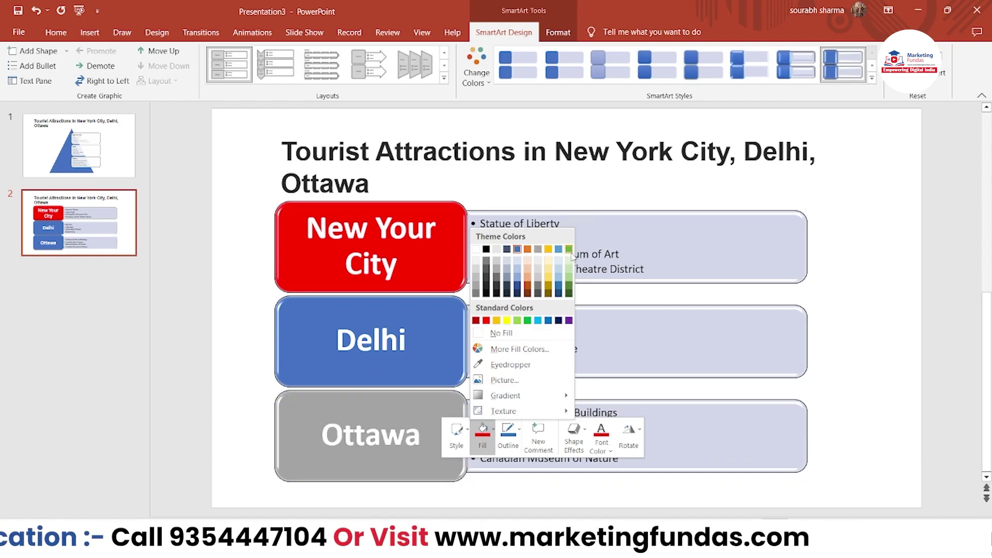
click(569, 288)
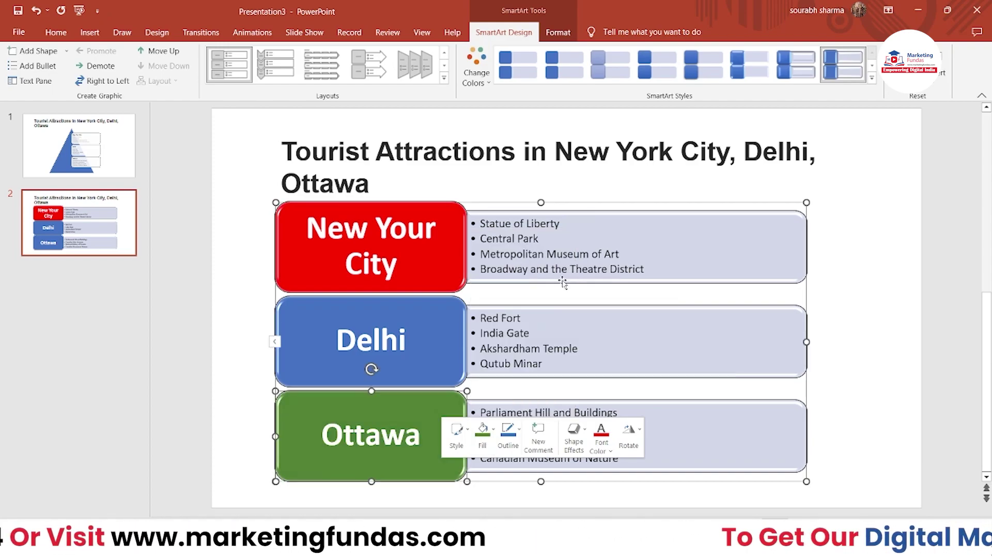
click(843, 262)
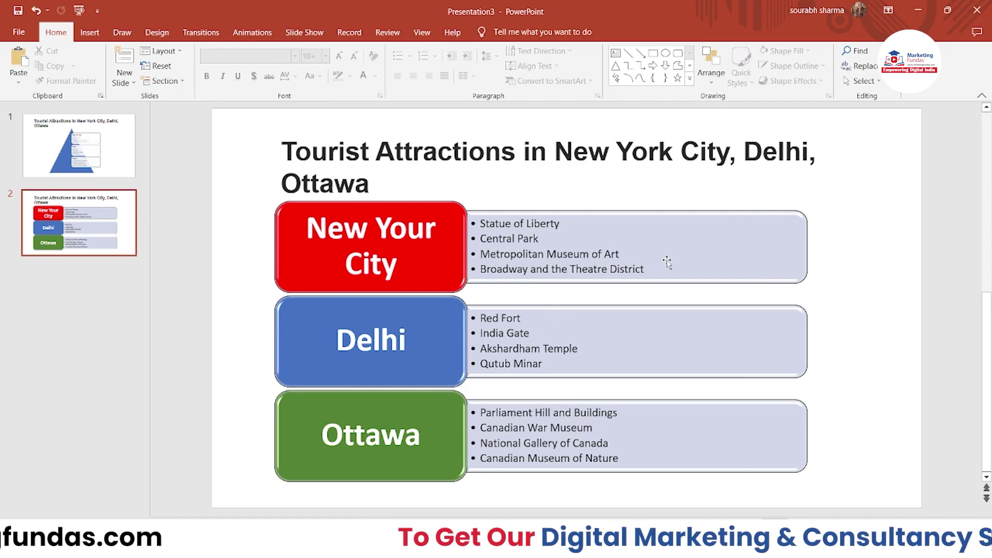
click(704, 249)
click(539, 223)
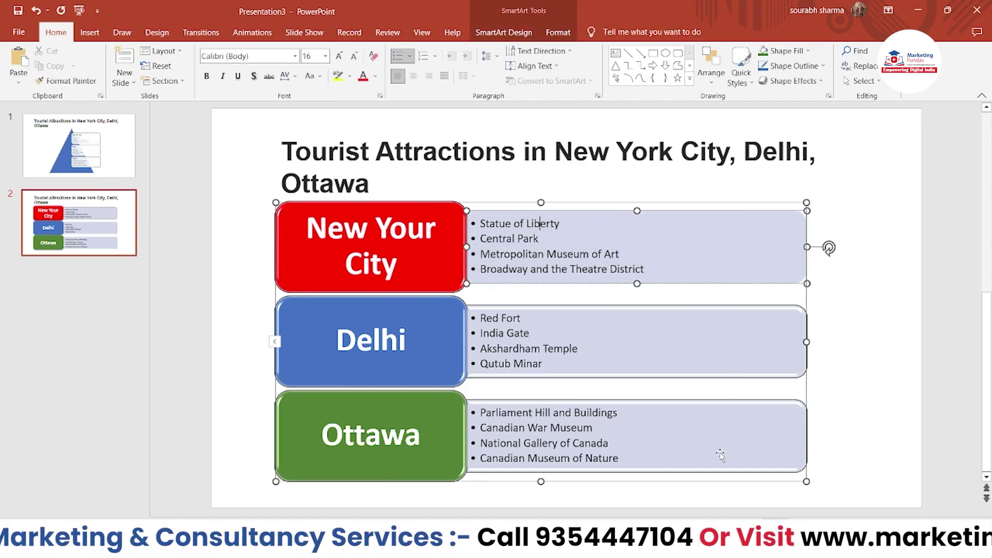
right_click(749, 235)
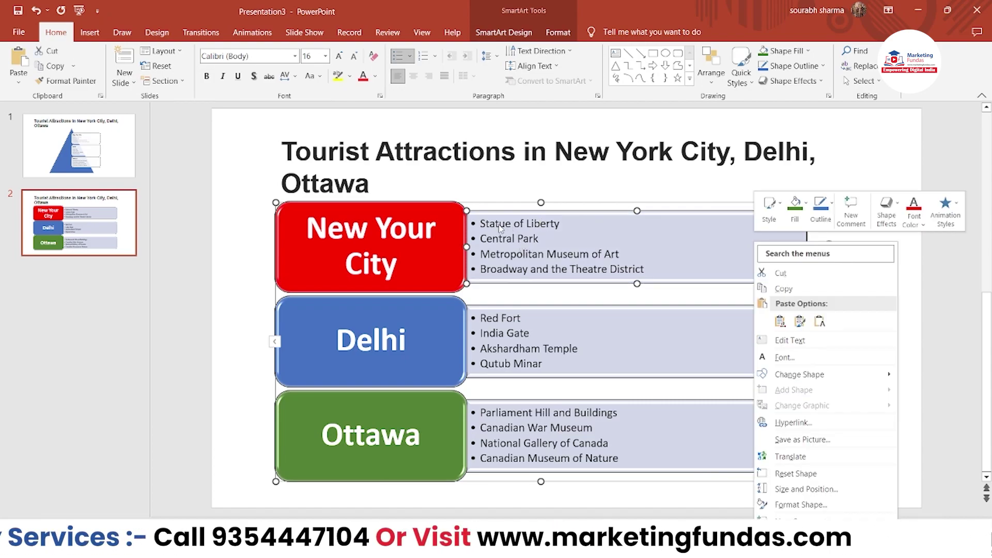
key(Escape)
drag(634, 266, 616, 264)
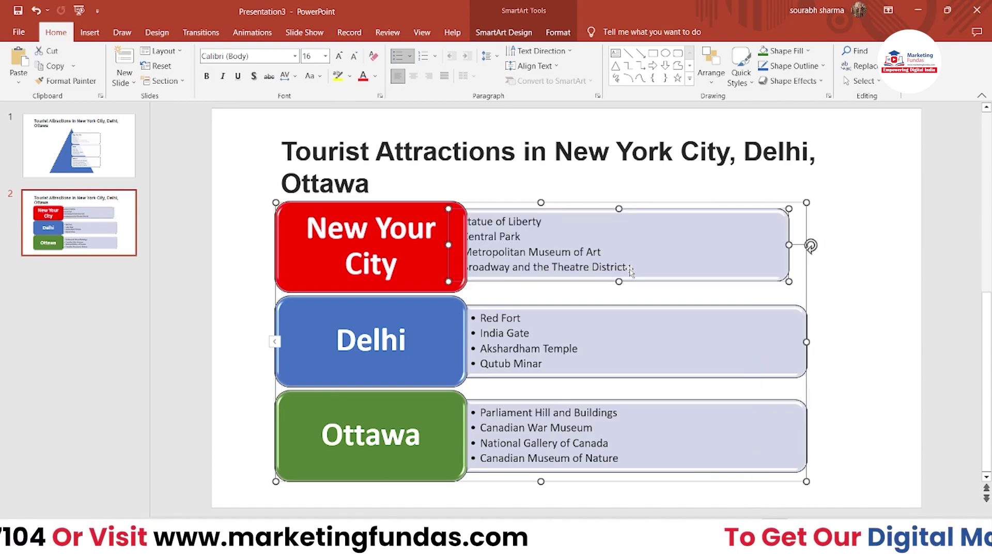
key(ctrl+z)
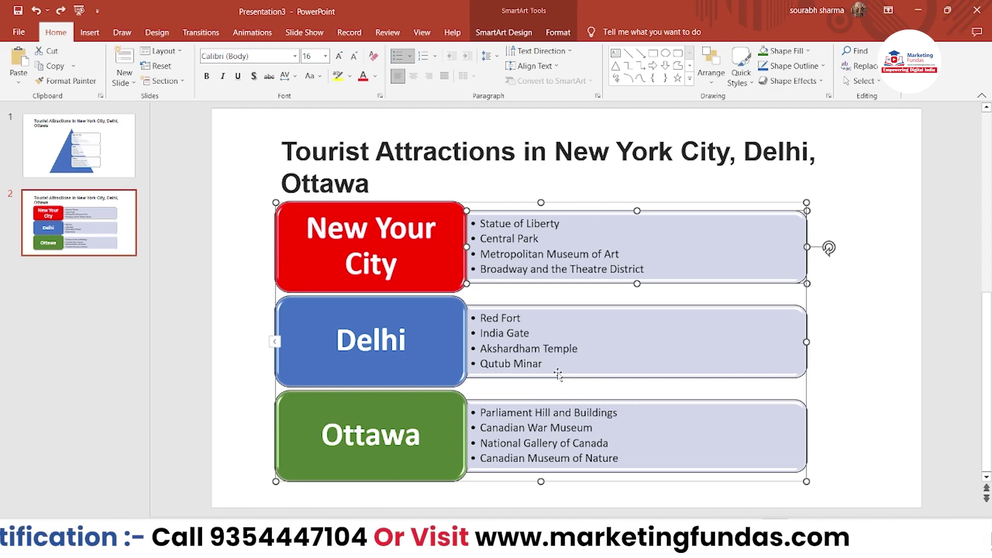
click(523, 238)
click(489, 33)
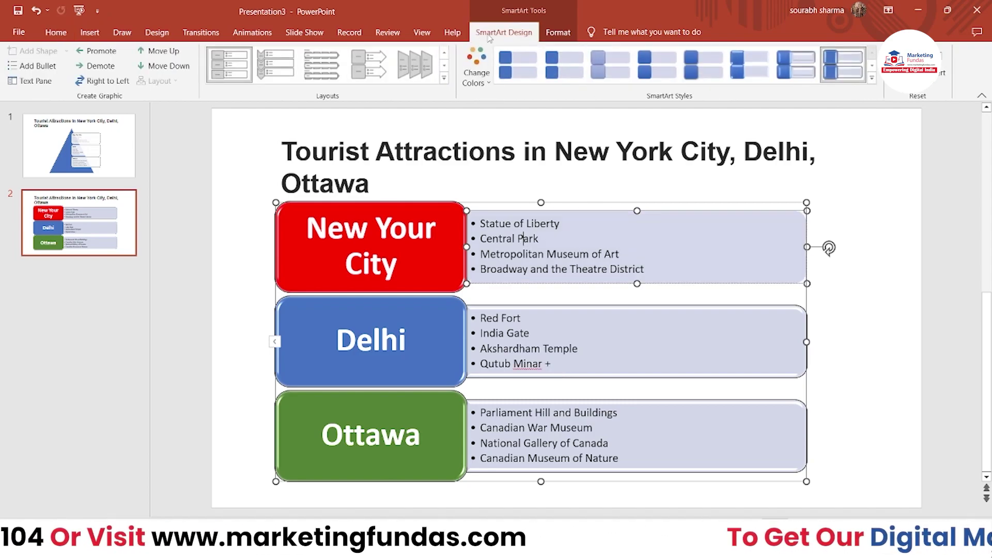
Apply a Colorful colour scheme: New Your City blue, Delhi light green, Ottawa green.
click(871, 78)
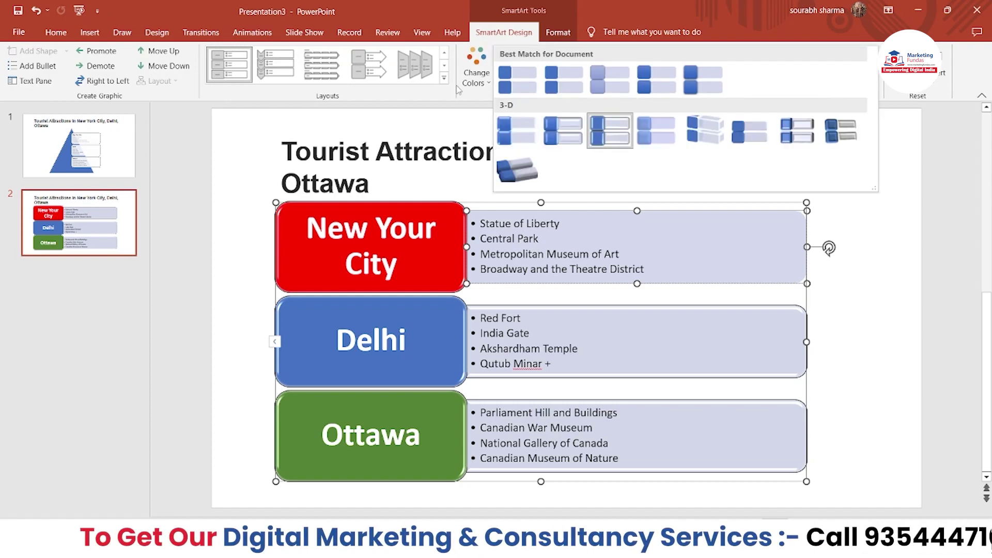
click(474, 84)
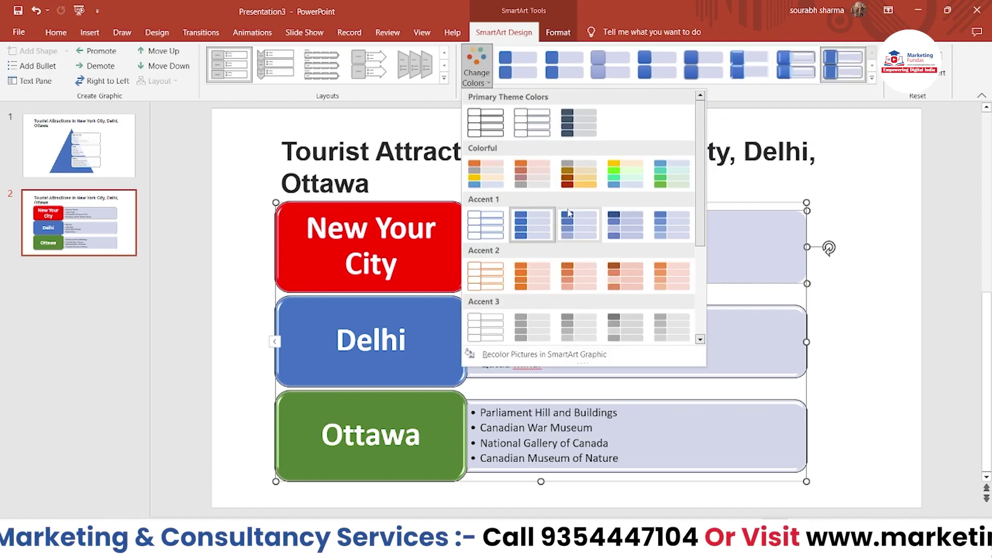
drag(700, 203, 709, 292)
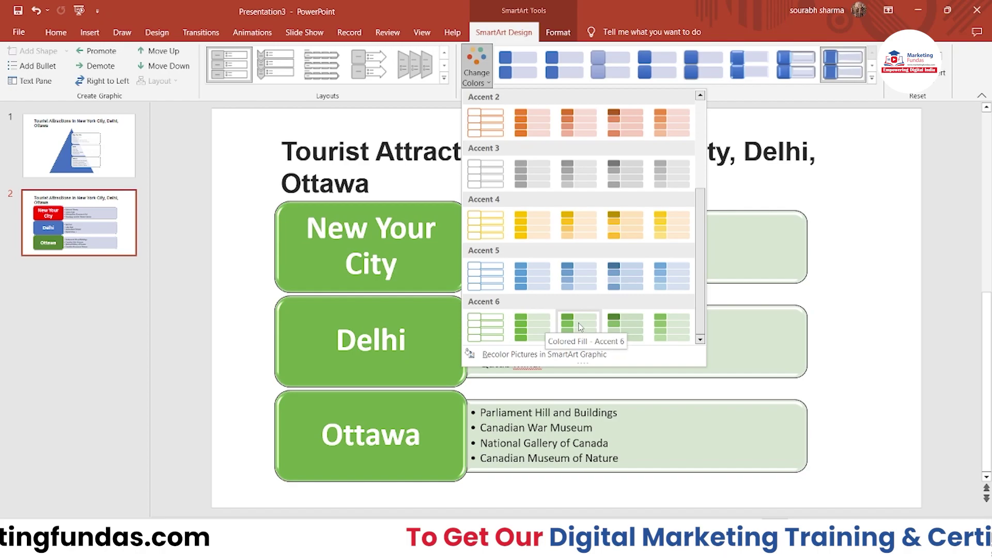
scroll(582, 325, up, 5)
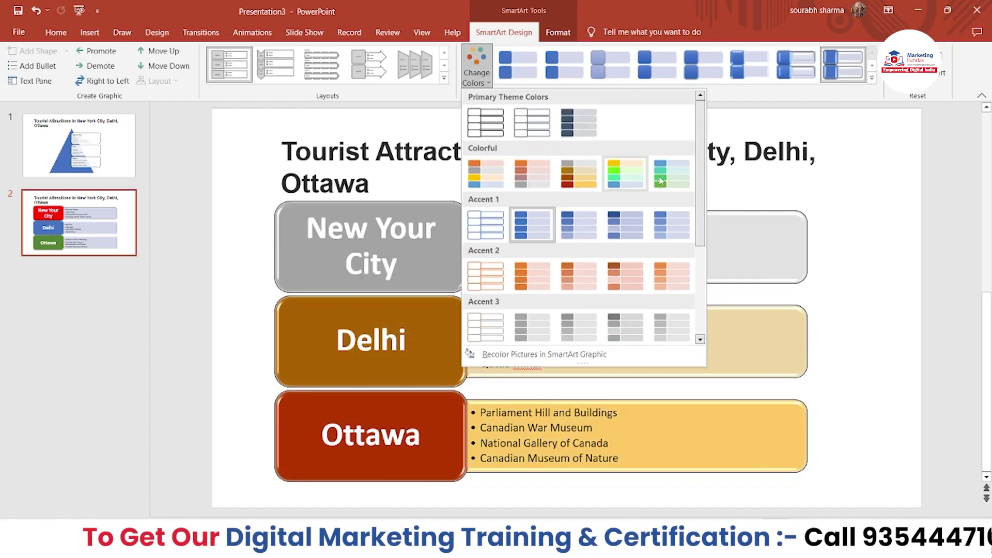
click(636, 182)
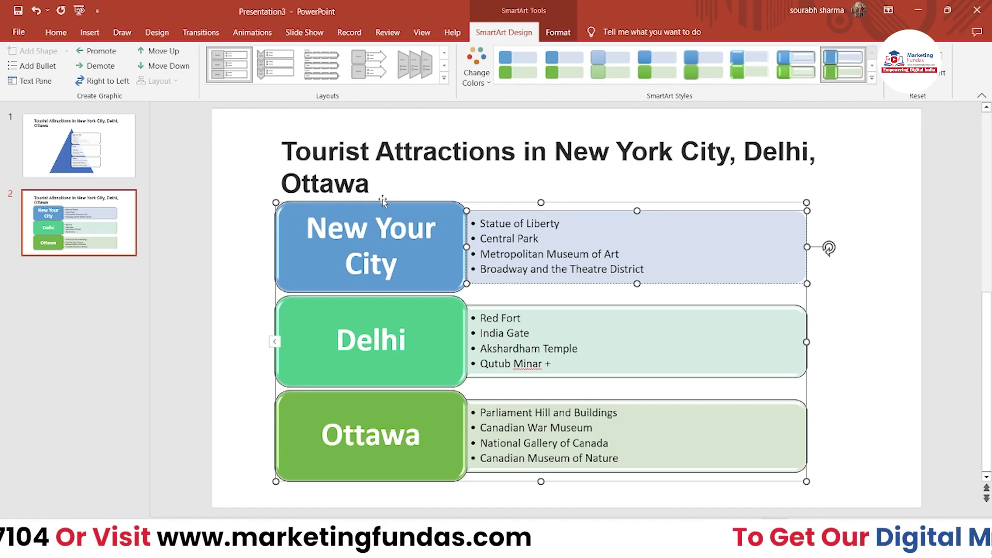
click(382, 200)
right_click(693, 267)
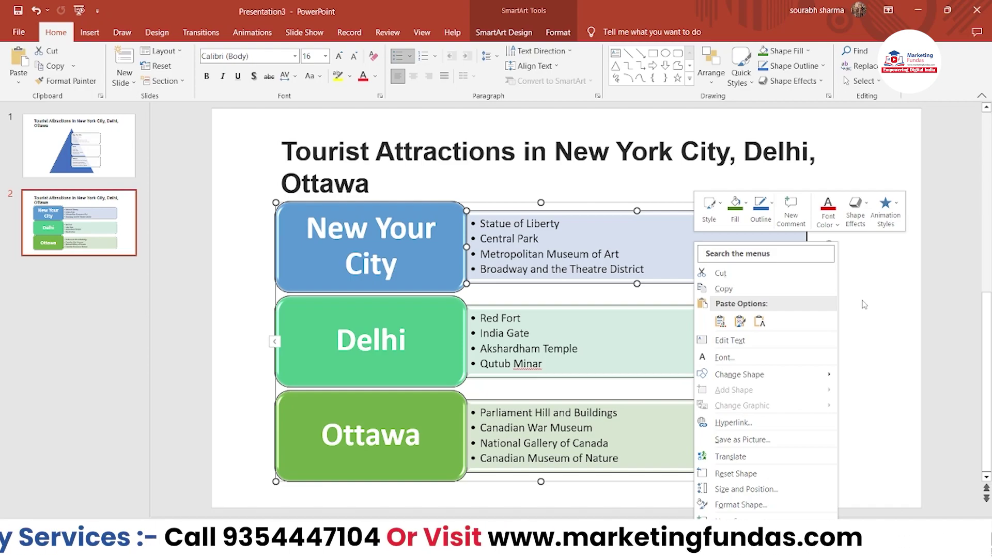
key(Escape)
text(+)
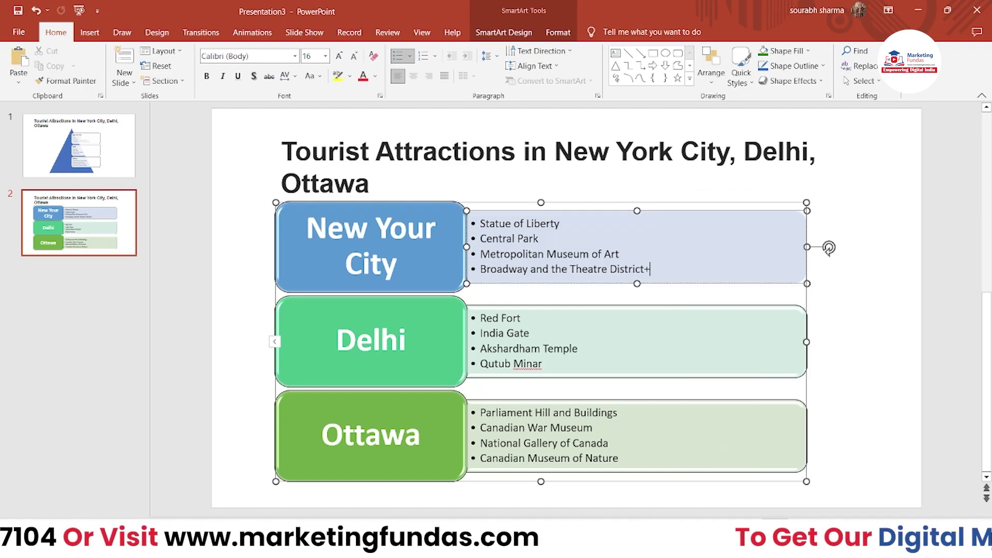